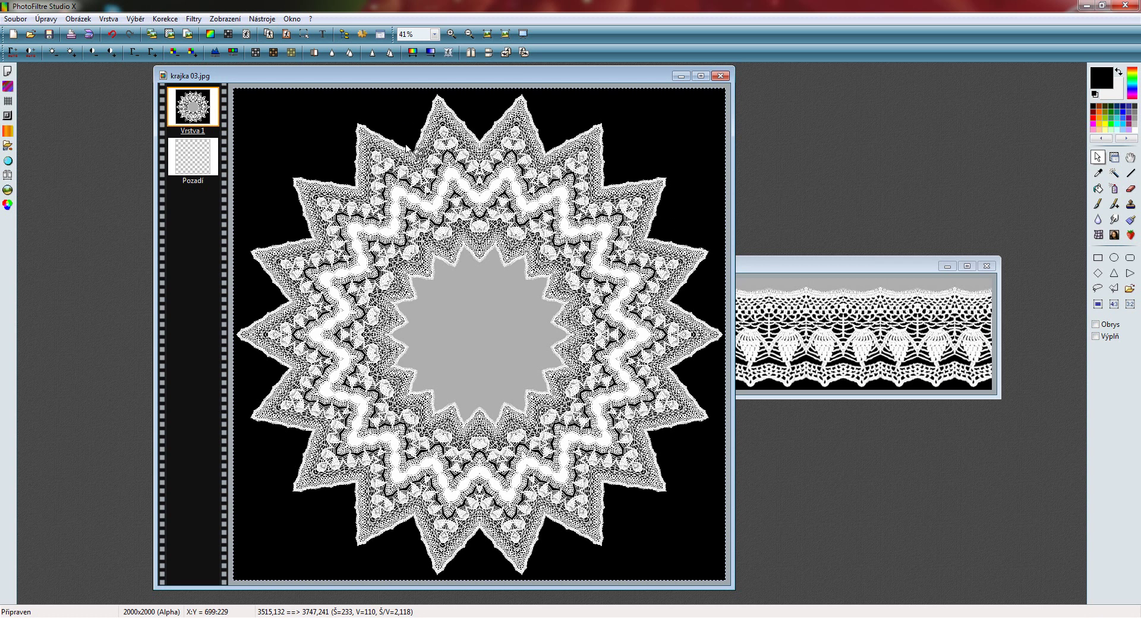
- Select the whole lace star layer and apply PhotoMasque with the krajka 03 mask, Průhledný mode and opacity 100
{"action": "left_click", "coordinate": [135, 20]}
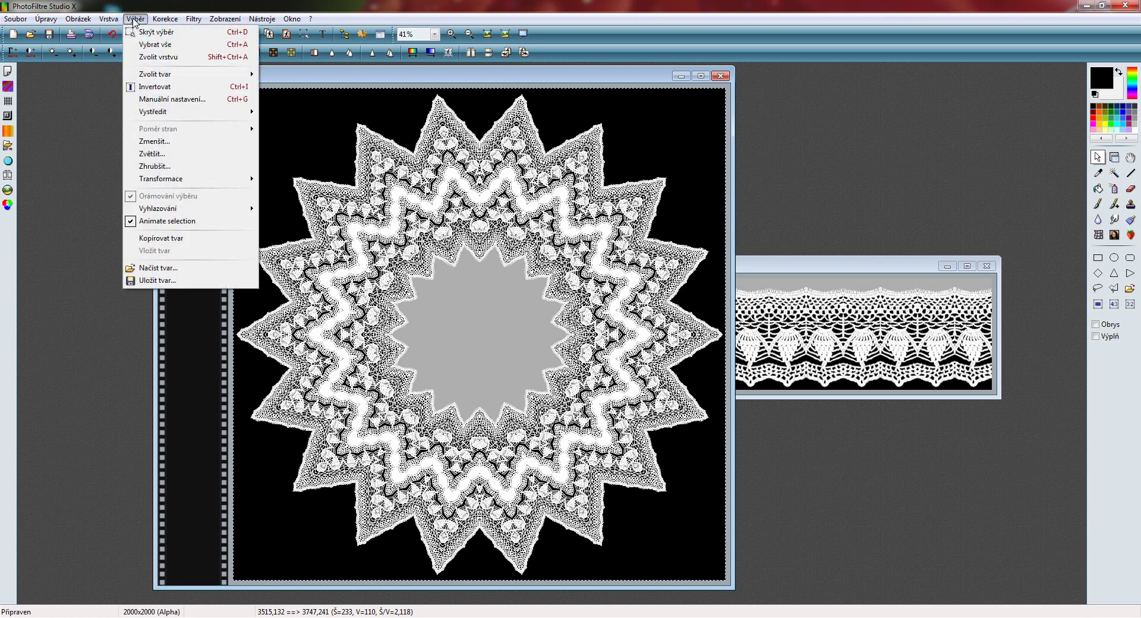
{"action": "left_click", "coordinate": [153, 46]}
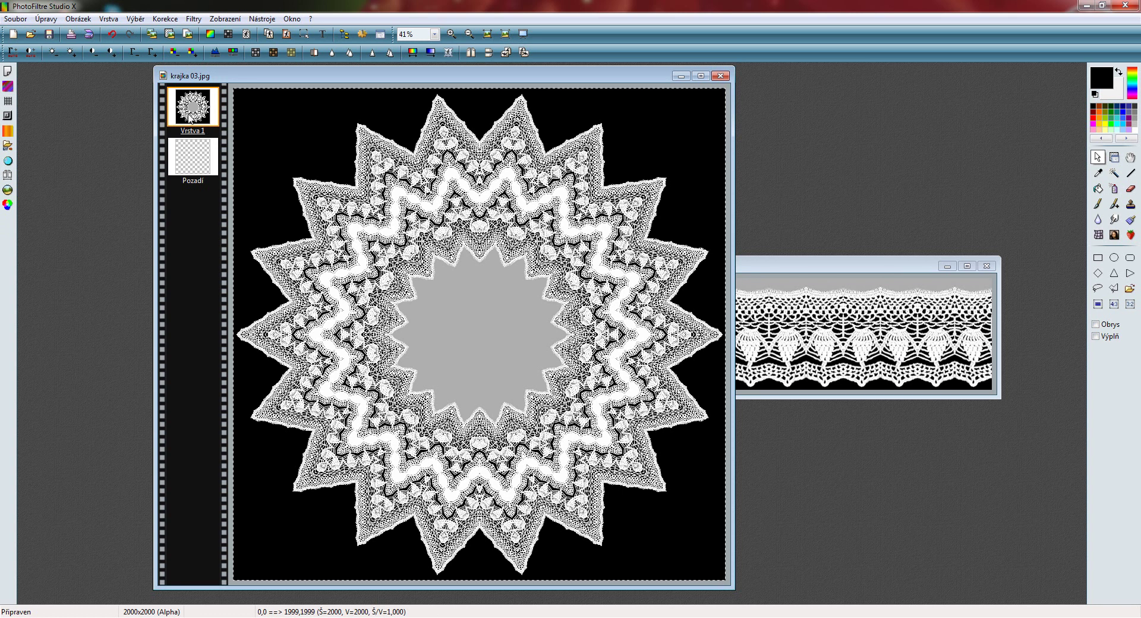
{"action": "left_click", "coordinate": [194, 19]}
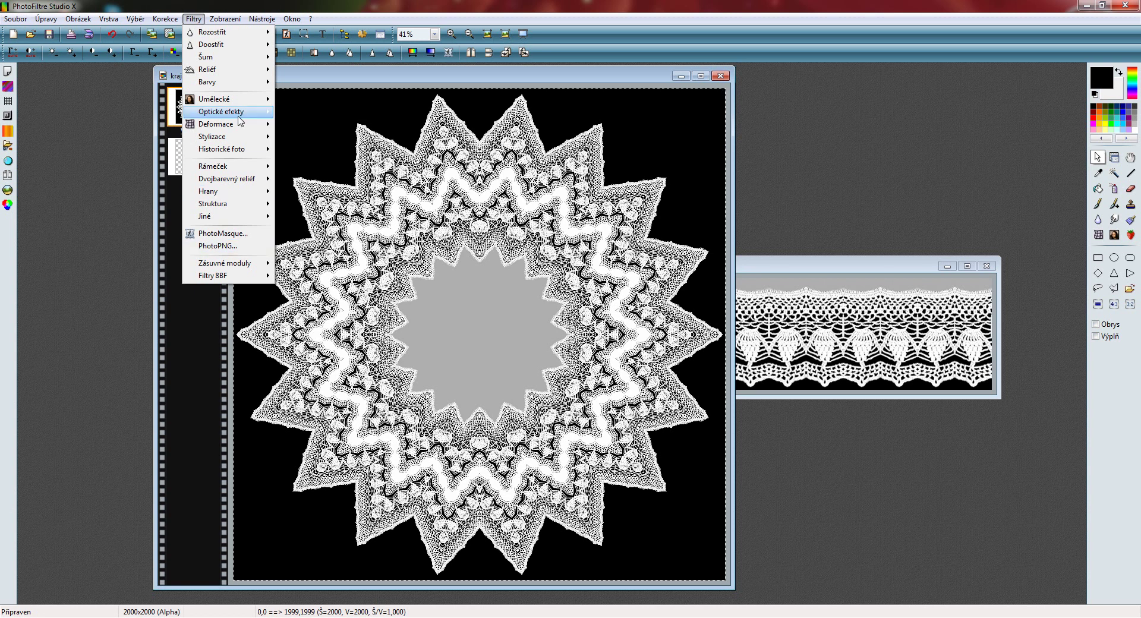
{"action": "left_click", "coordinate": [223, 233]}
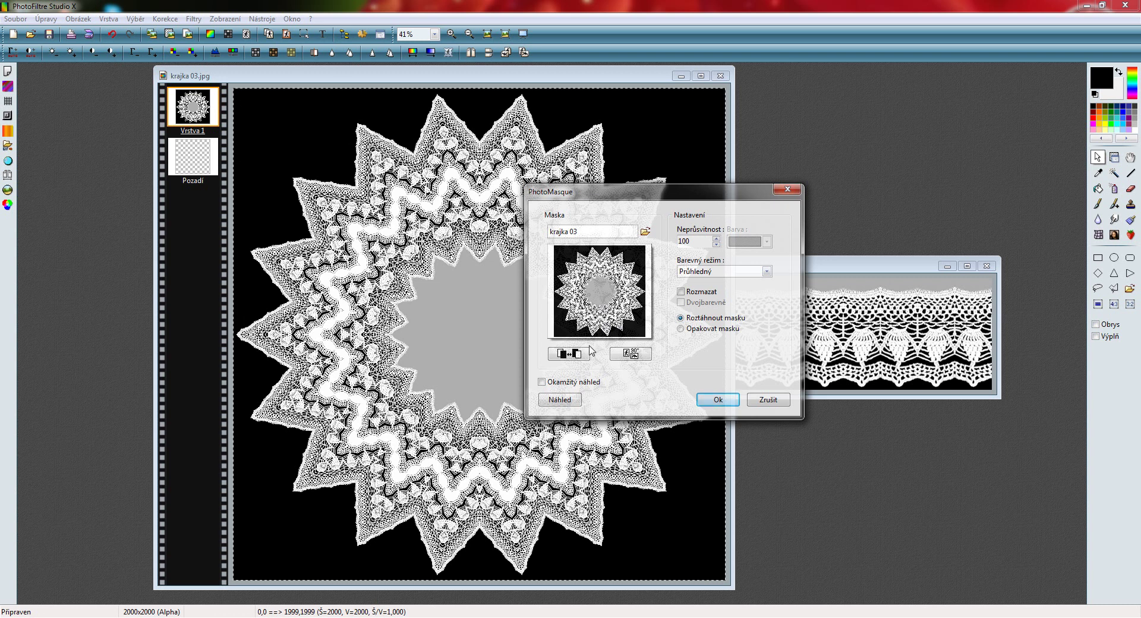
{"action": "left_click", "coordinate": [718, 401]}
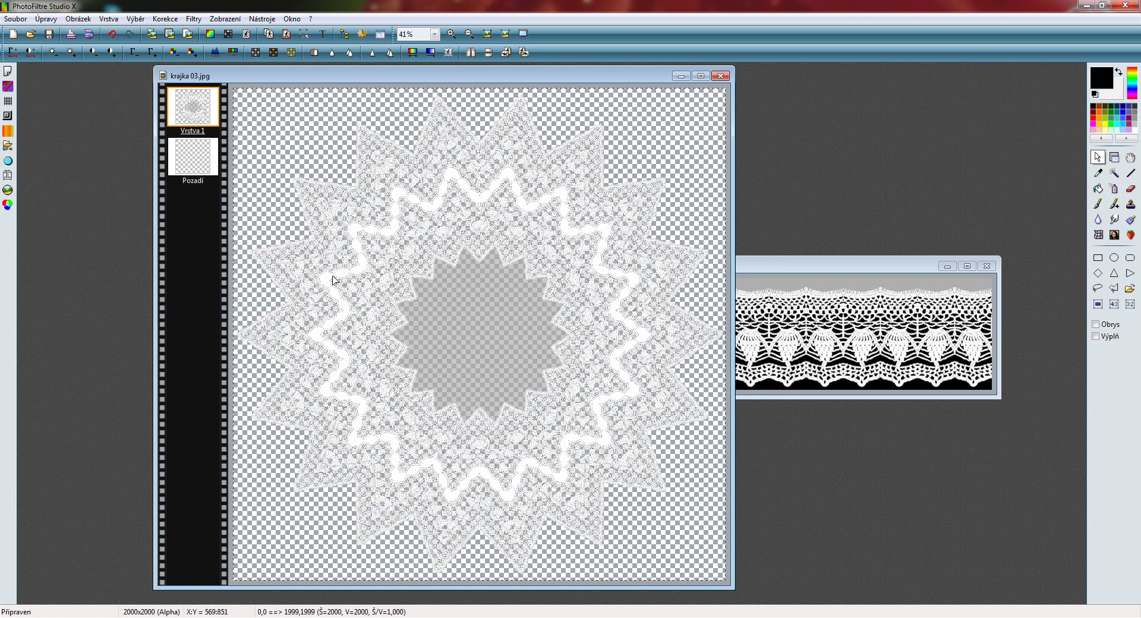
- Fill the masked lace star with the white New_Gradient at 100% opacity and check it in full-screen view
{"action": "left_click", "coordinate": [9, 131]}
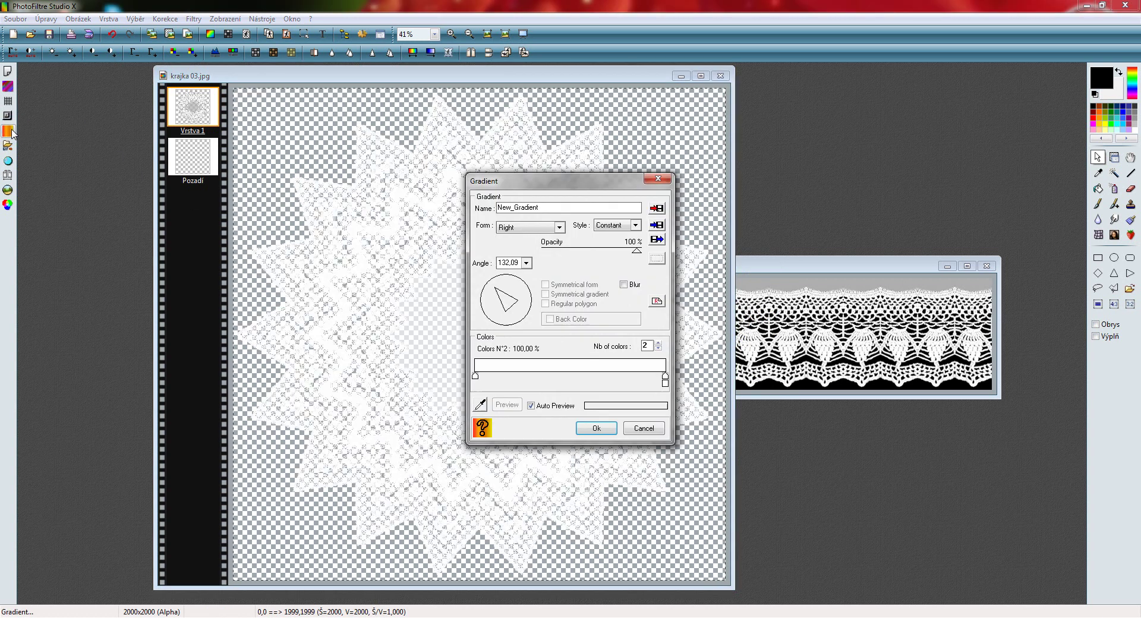
{"action": "left_click", "coordinate": [596, 427]}
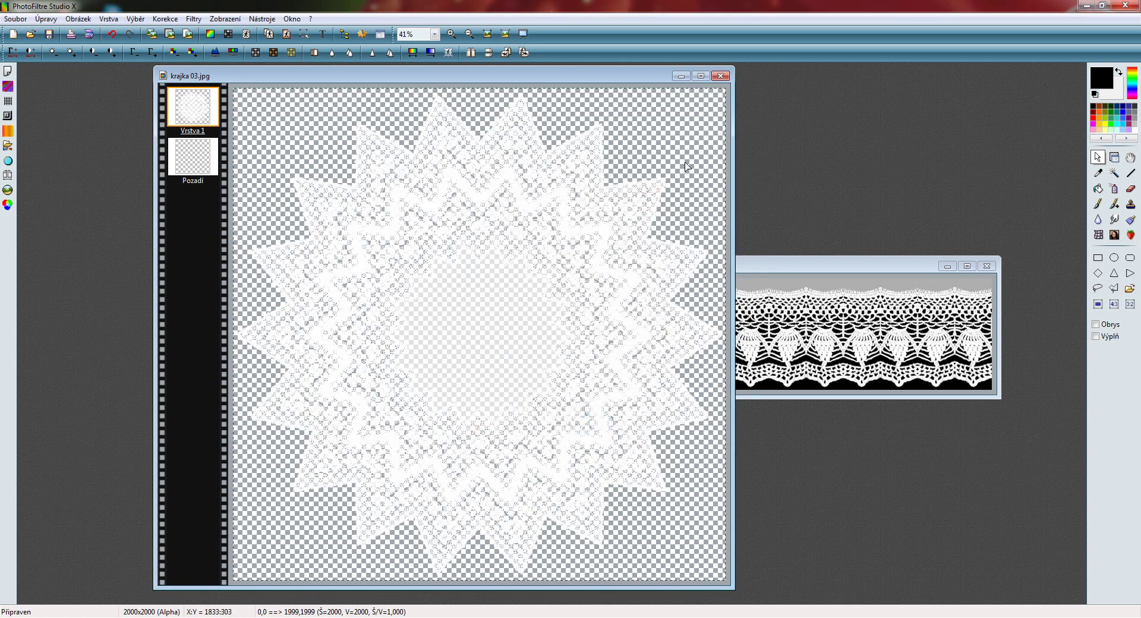
{"action": "left_click", "coordinate": [523, 33]}
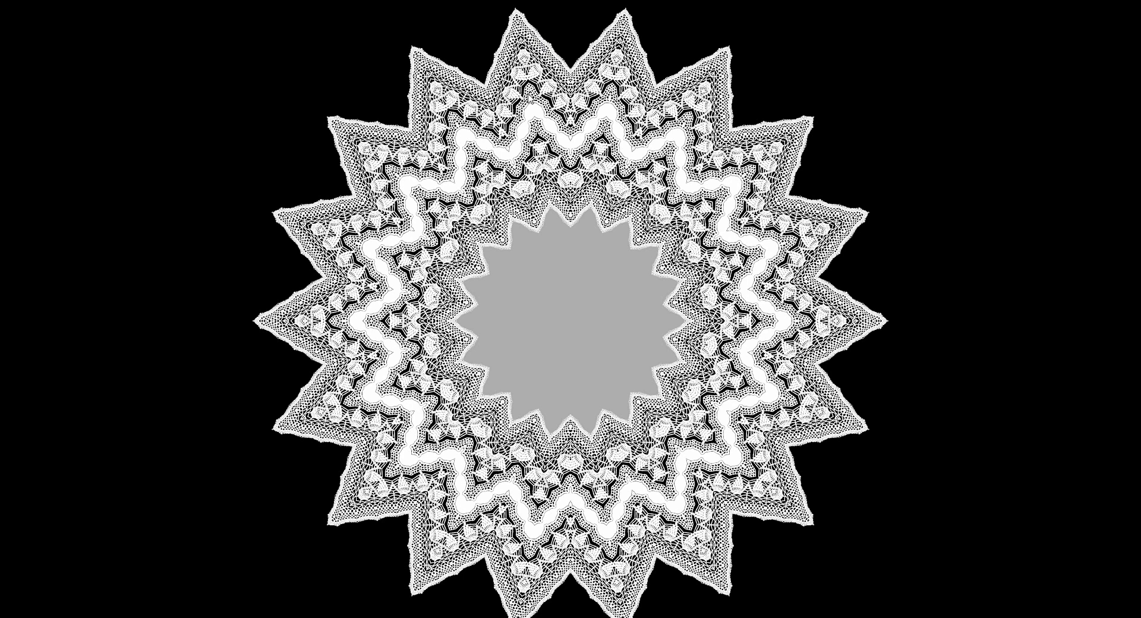
{"action": "right_click", "coordinate": [539, 110]}
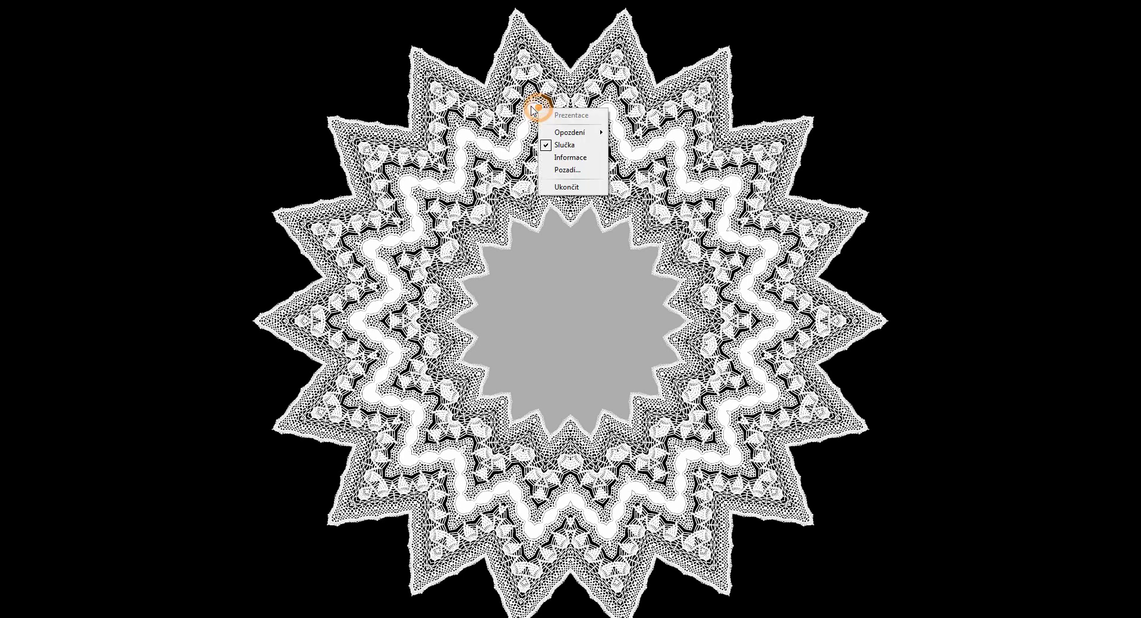
{"action": "left_click", "coordinate": [569, 186]}
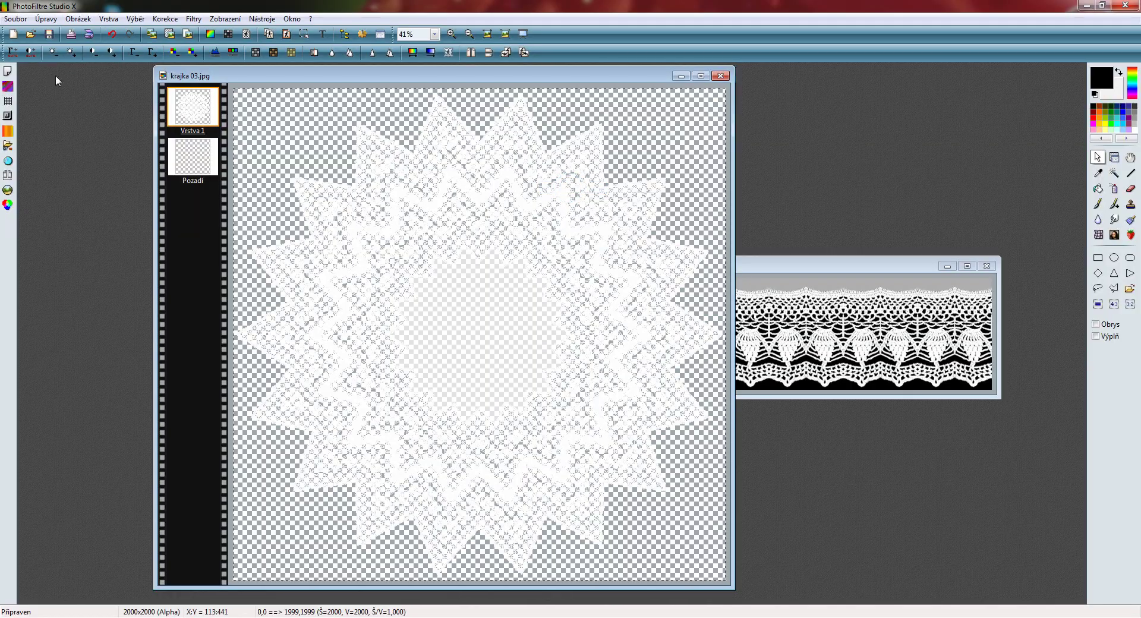
- Merge all layers and save the transparent lace star as krajka 03 in PNG format in the návod folder
{"action": "left_click", "coordinate": [107, 19]}
{"action": "left_click", "coordinate": [172, 305]}
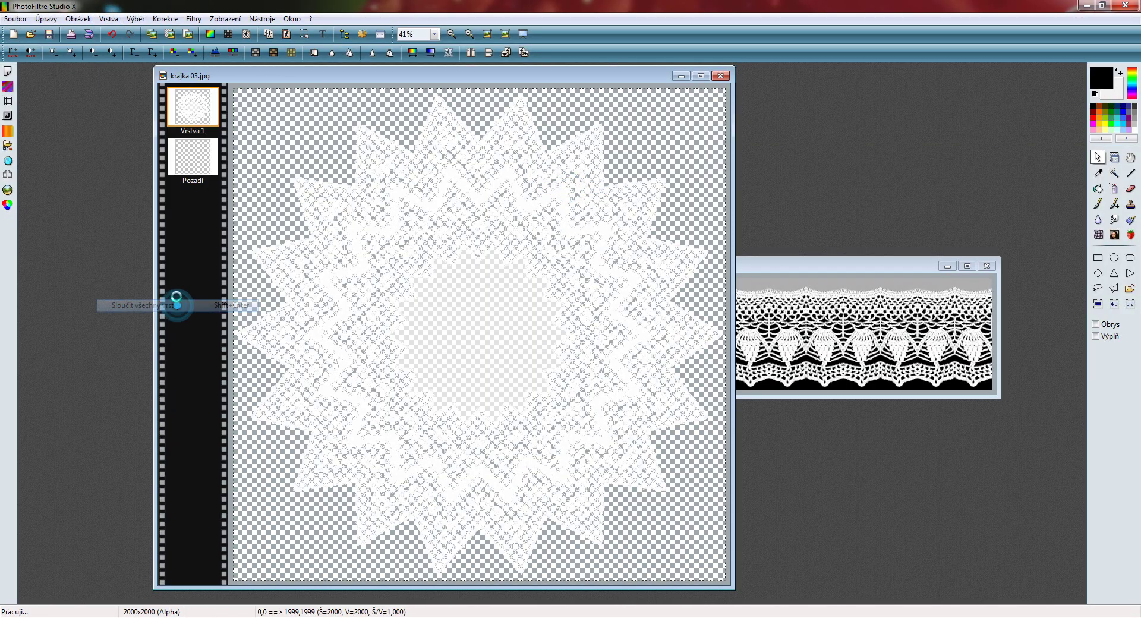
{"action": "left_click", "coordinate": [16, 18]}
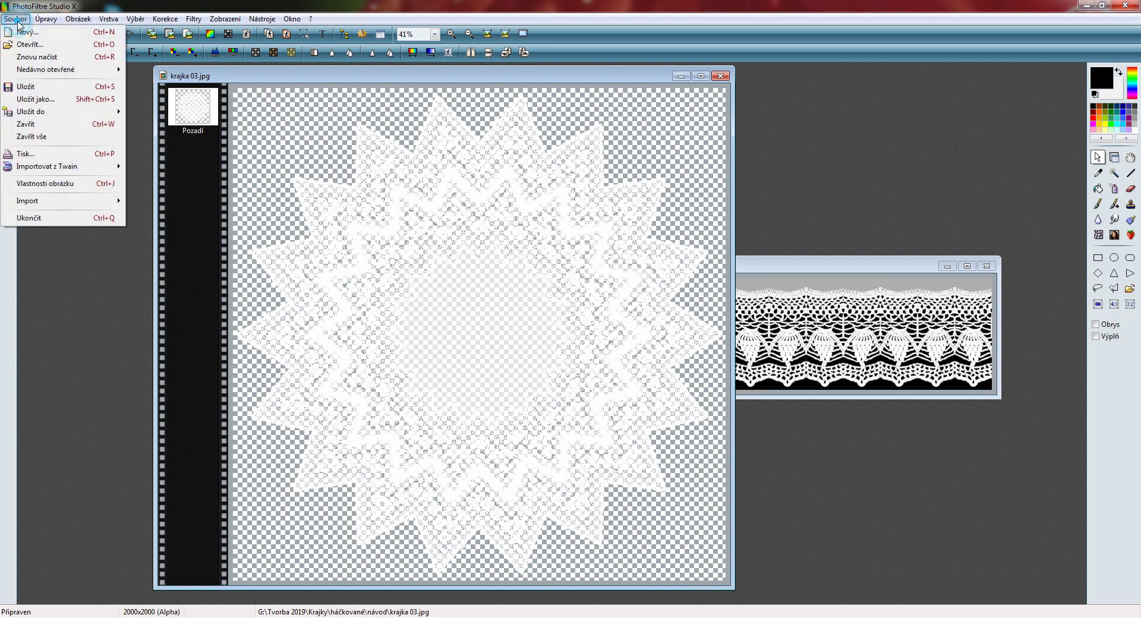
{"action": "left_click", "coordinate": [48, 101]}
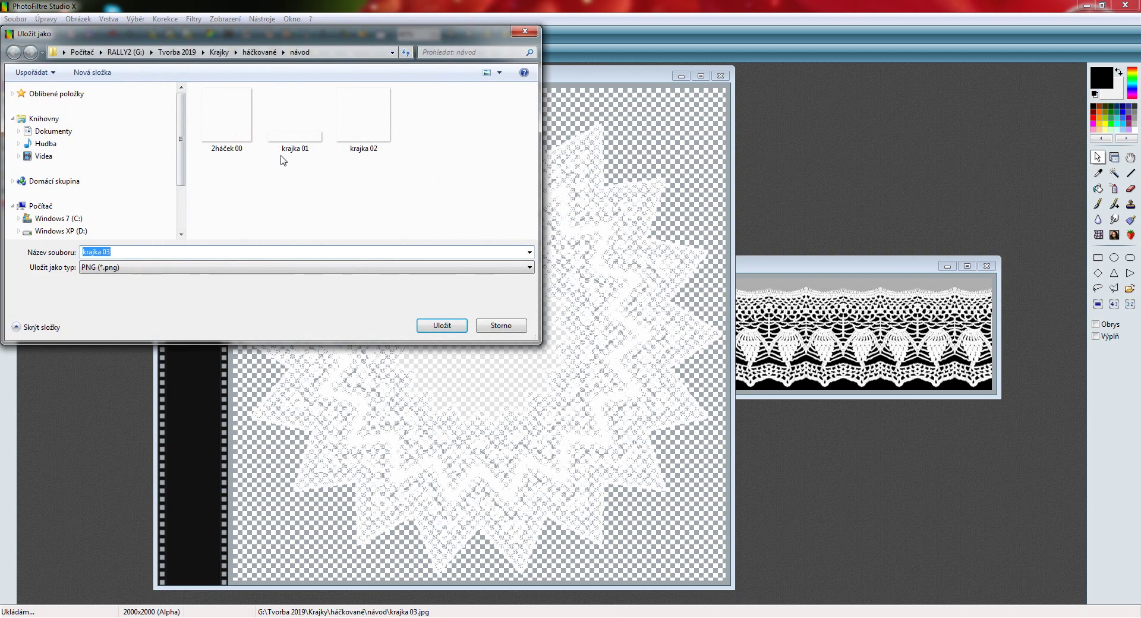
{"action": "left_click", "coordinate": [128, 255]}
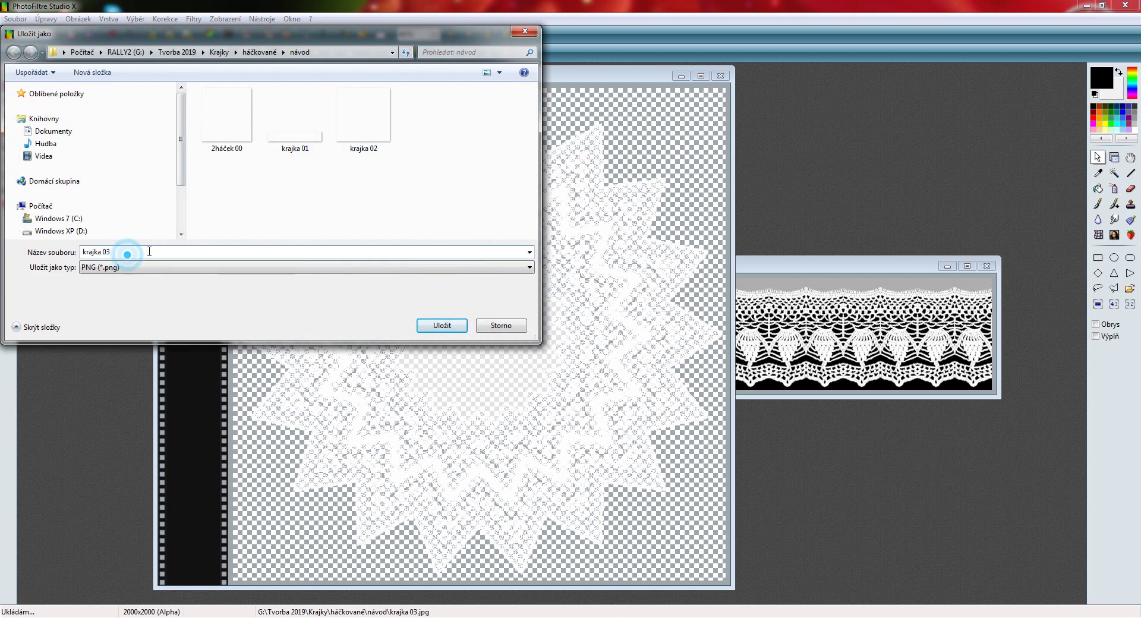
{"action": "left_click", "coordinate": [466, 325]}
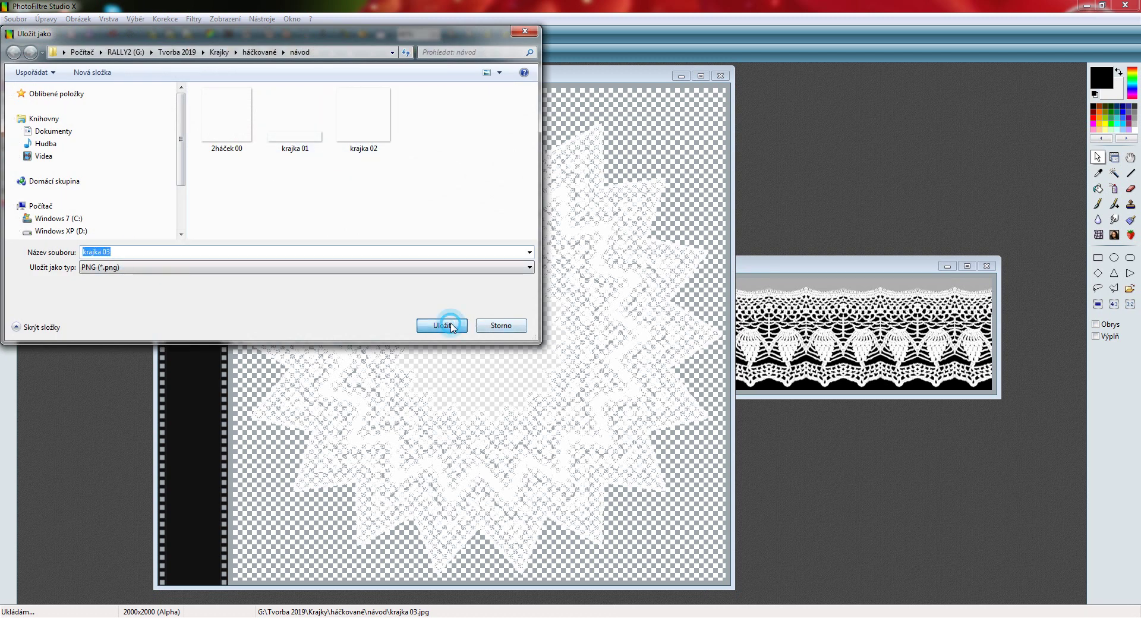
{"action": "left_click", "coordinate": [707, 347]}
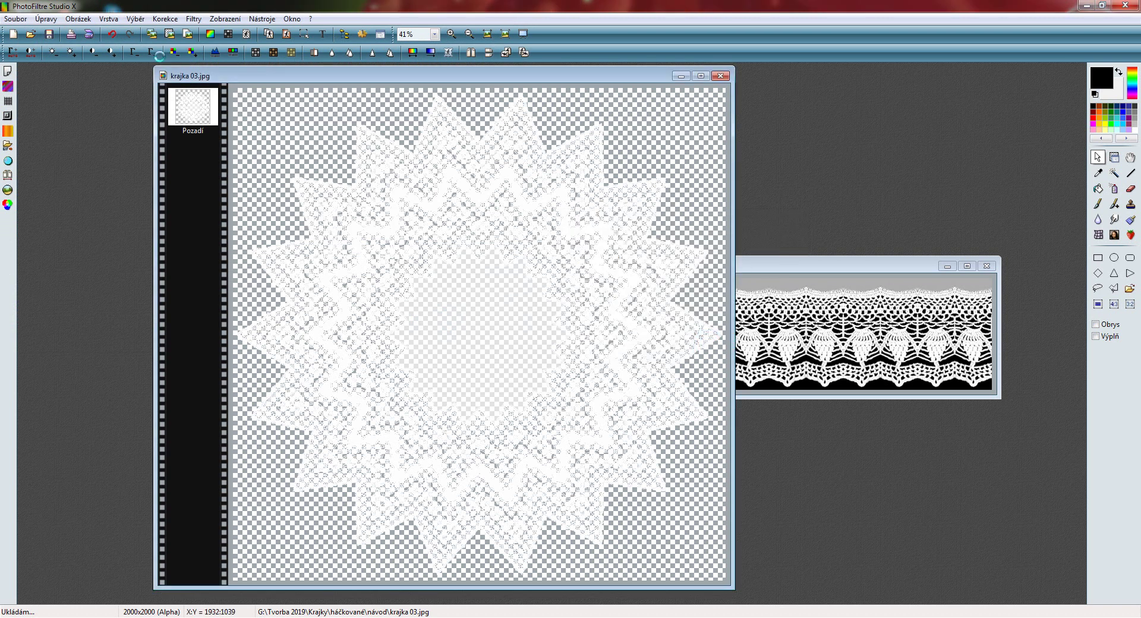
- Undo the edits back to the 1000 × 1000 px image holding a single lace corner
{"action": "left_click", "coordinate": [112, 35]}
{"action": "left_click", "coordinate": [112, 35]}
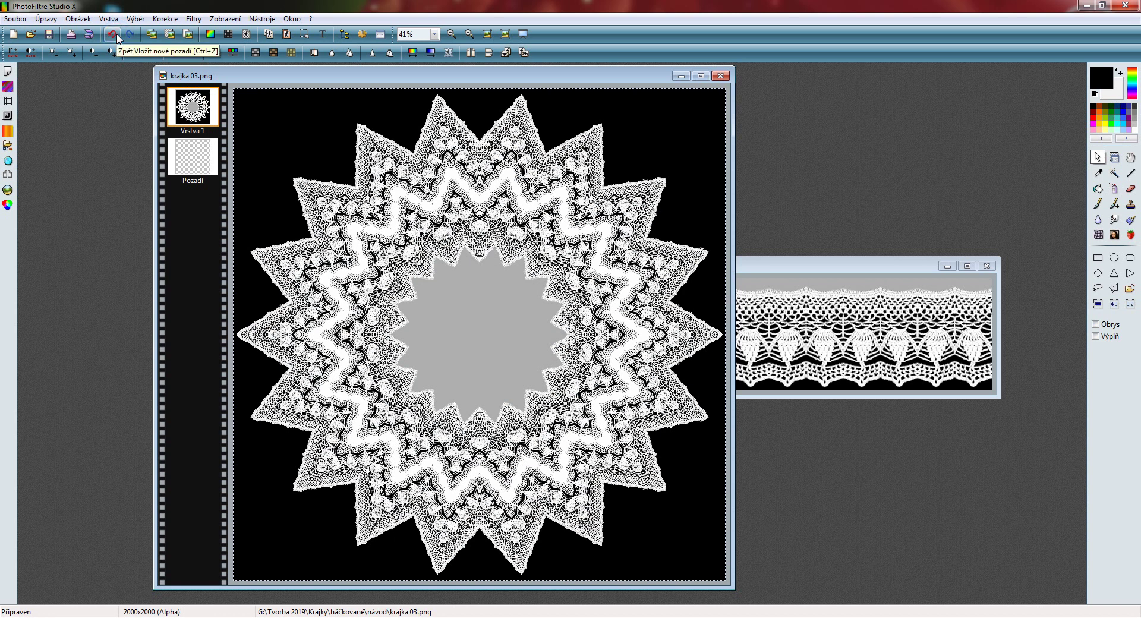
{"action": "left_click", "coordinate": [113, 34]}
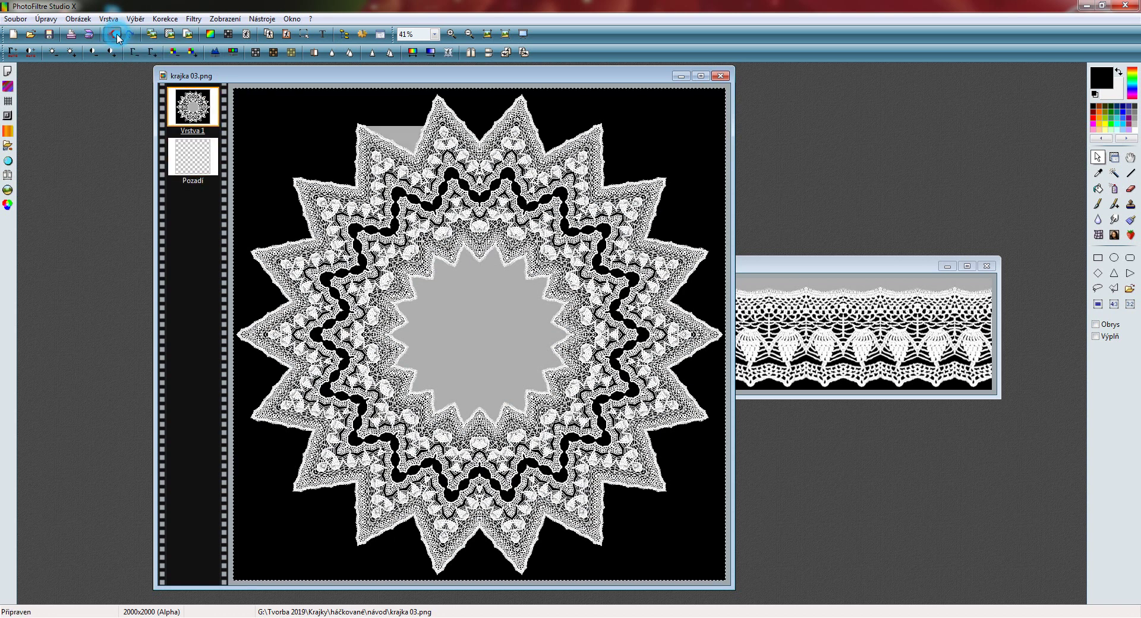
{"action": "left_click", "coordinate": [113, 35]}
{"action": "left_click", "coordinate": [113, 35]}
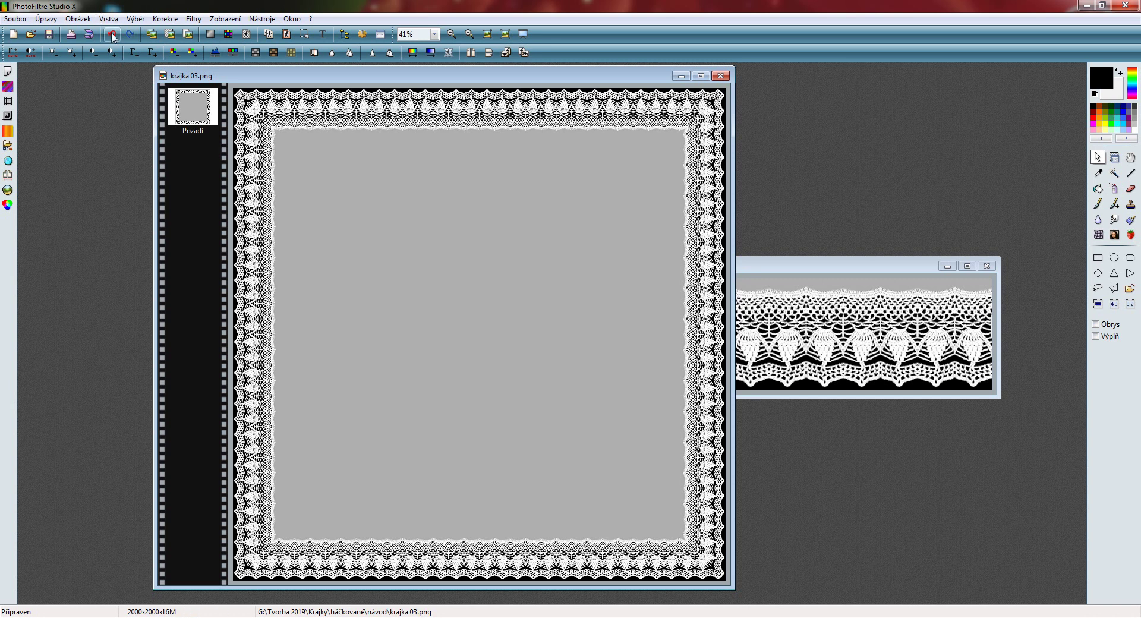
{"action": "left_click", "coordinate": [113, 34]}
{"action": "left_click", "coordinate": [113, 34]}
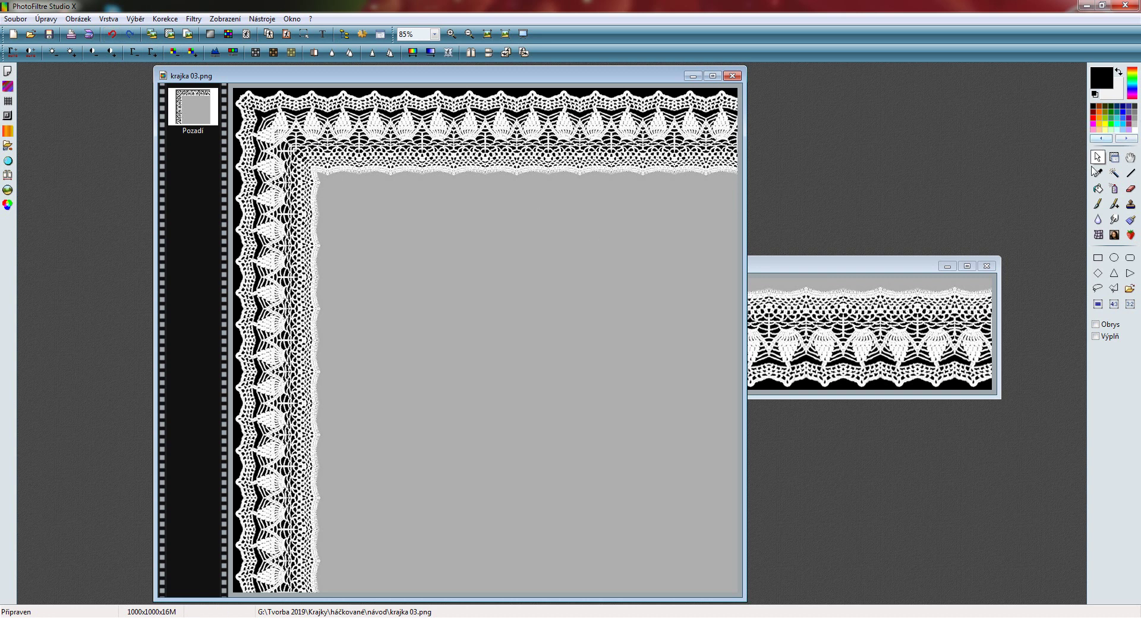
- Crop the image to a 438 × 438 px square from its upper-left corner, ending exactly on the lace pattern's repeat
{"action": "left_click_drag", "start_coordinate": [233, 91], "coordinate": [473, 315]}
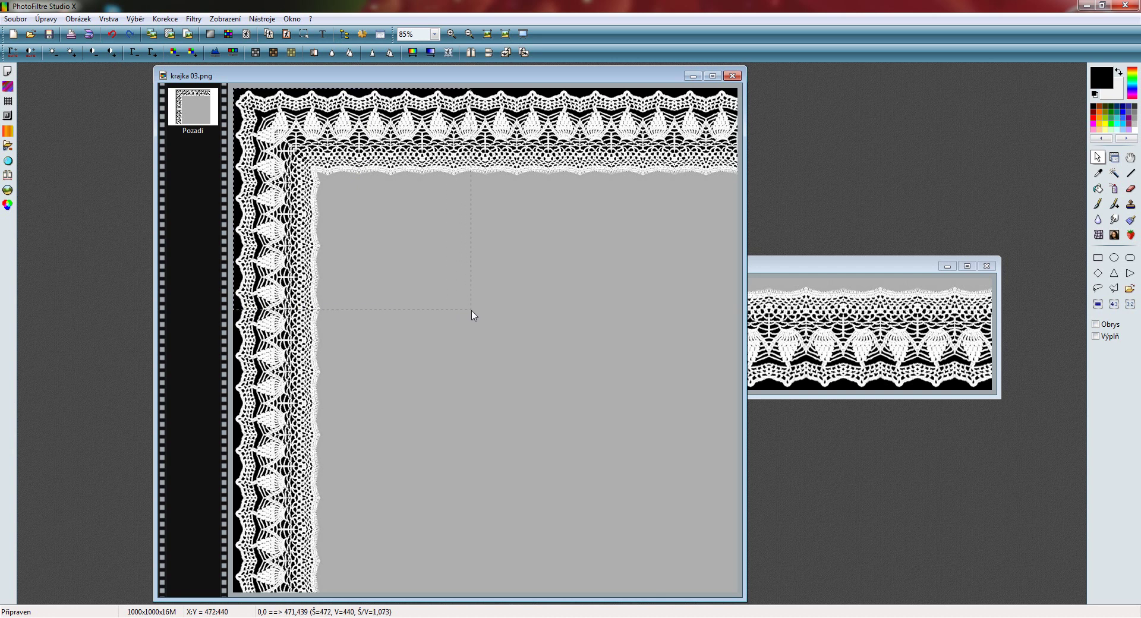
{"action": "left_click_drag", "start_coordinate": [473, 316], "coordinate": [457, 316]}
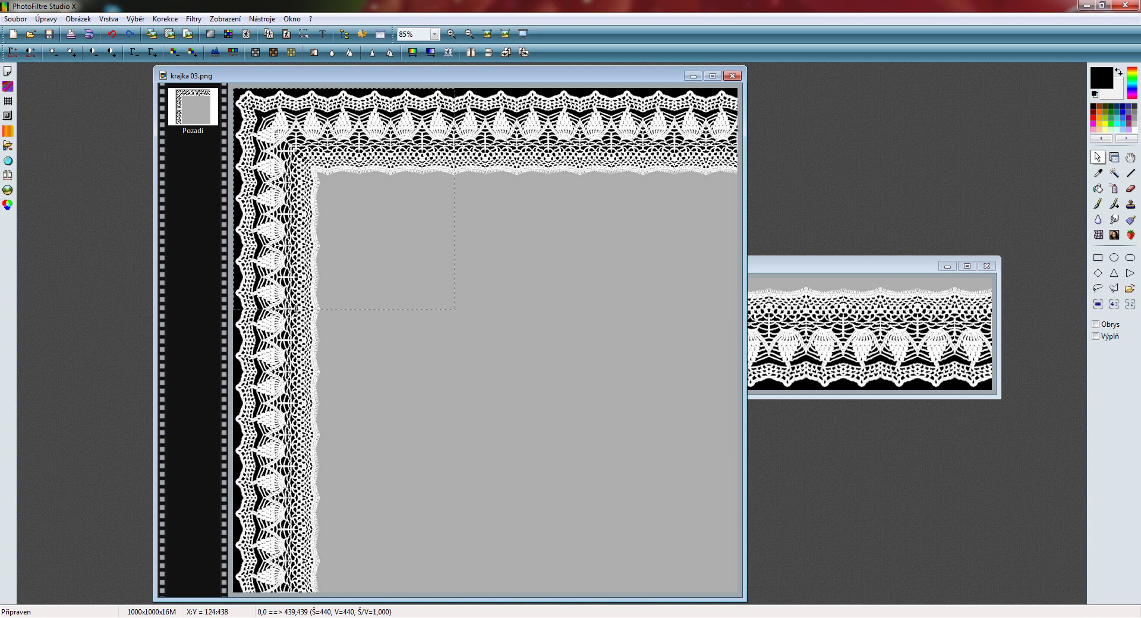
{"action": "scroll", "coordinate": [346, 354], "scroll_direction": "up", "scroll_amount": 2}
{"action": "scroll", "coordinate": [350, 355], "scroll_direction": "up", "scroll_amount": 1}
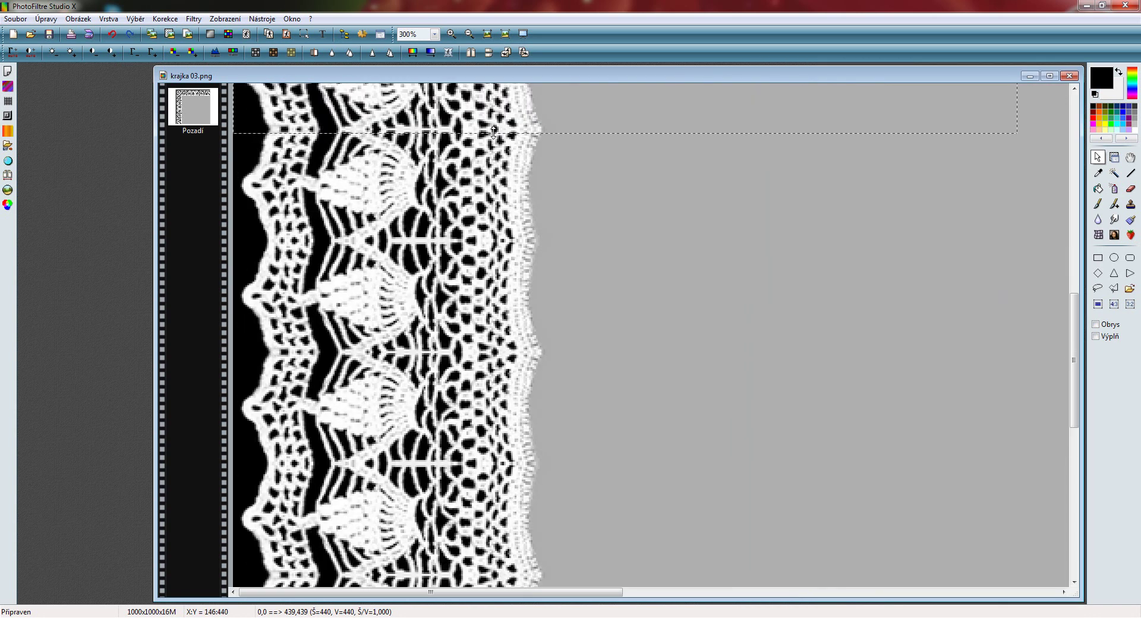
{"action": "left_click_drag", "start_coordinate": [382, 131], "coordinate": [382, 130]}
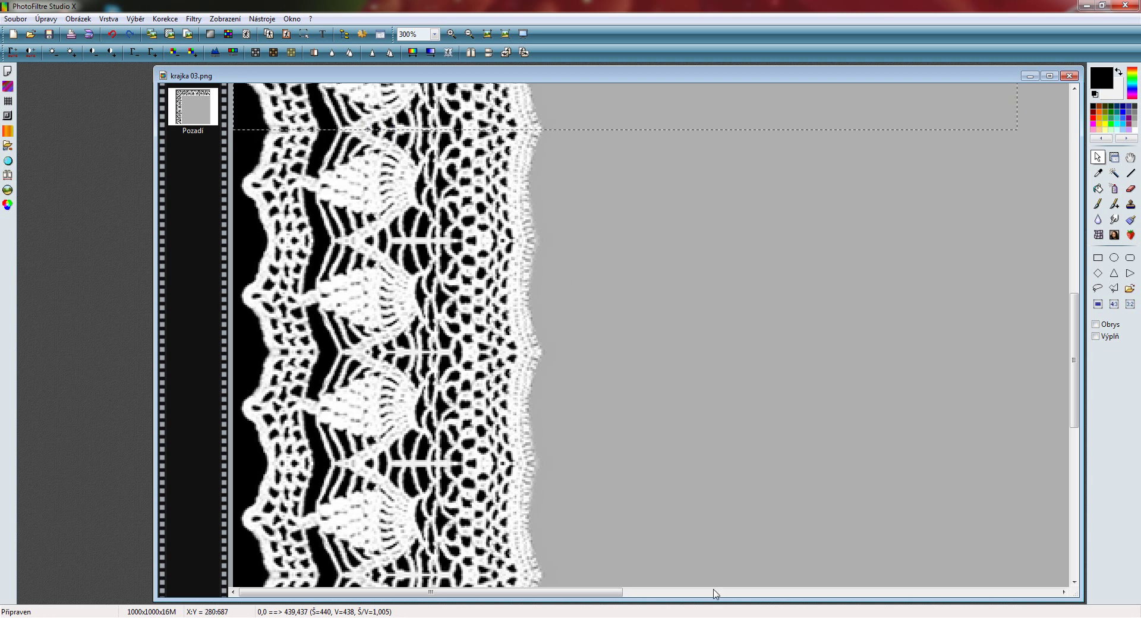
{"action": "left_click_drag", "start_coordinate": [533, 594], "coordinate": [908, 348]}
{"action": "scroll", "coordinate": [861, 336], "scroll_direction": "down", "scroll_amount": 3}
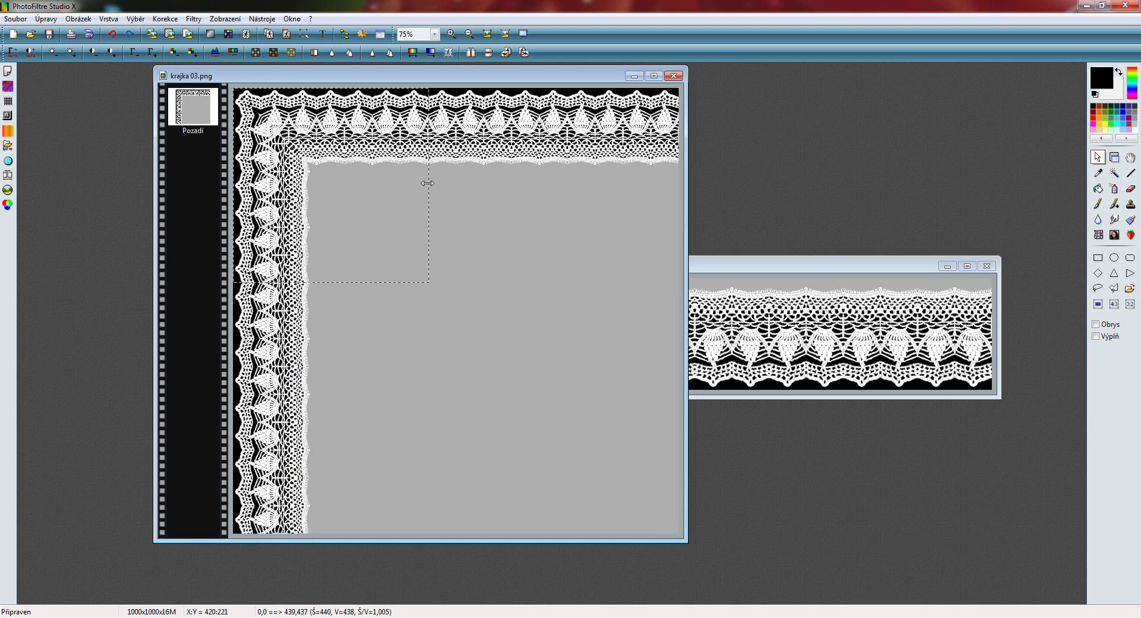
{"action": "scroll", "coordinate": [440, 187], "scroll_direction": "up", "scroll_amount": 1}
{"action": "scroll", "coordinate": [525, 193], "scroll_direction": "up", "scroll_amount": 1}
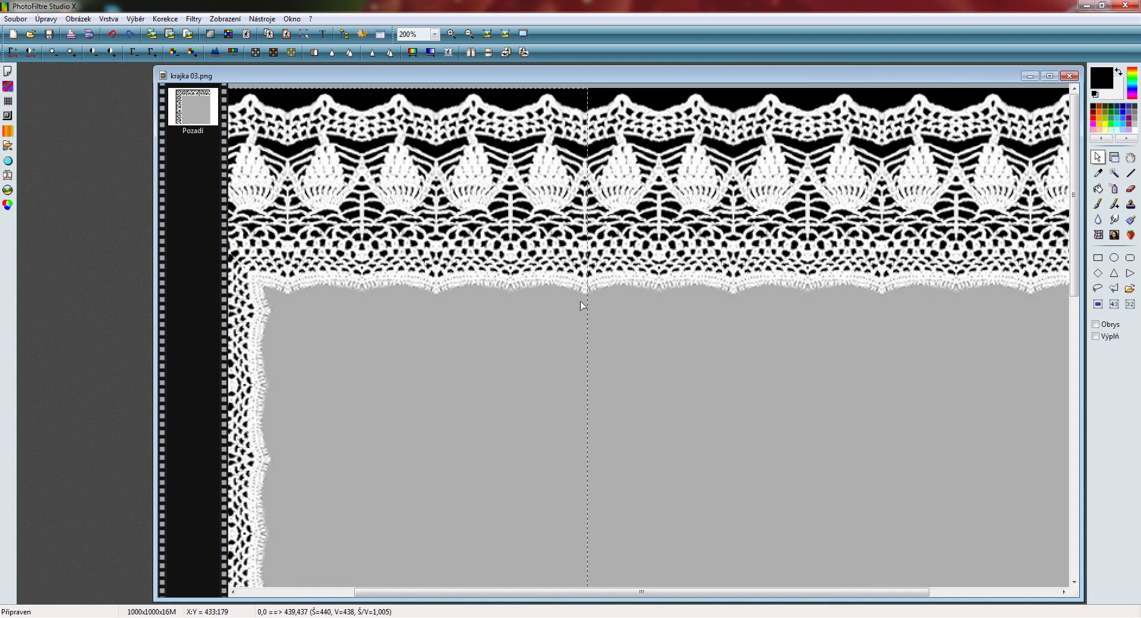
{"action": "left_click_drag", "start_coordinate": [587, 304], "coordinate": [585, 304]}
{"action": "right_click", "coordinate": [430, 203]}
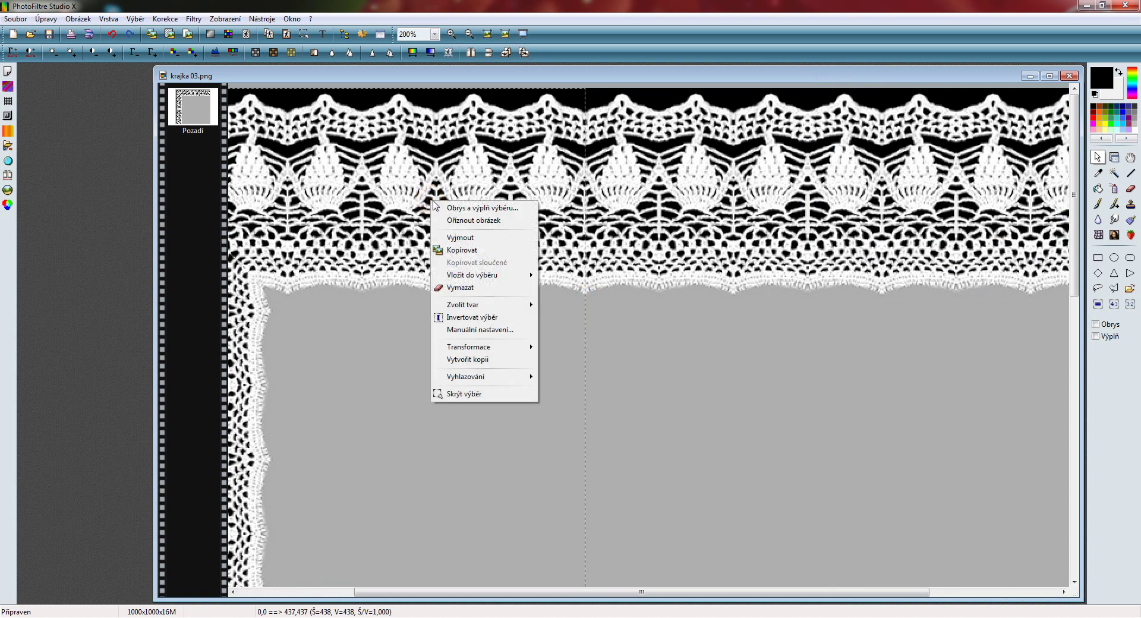
{"action": "left_click", "coordinate": [470, 221]}
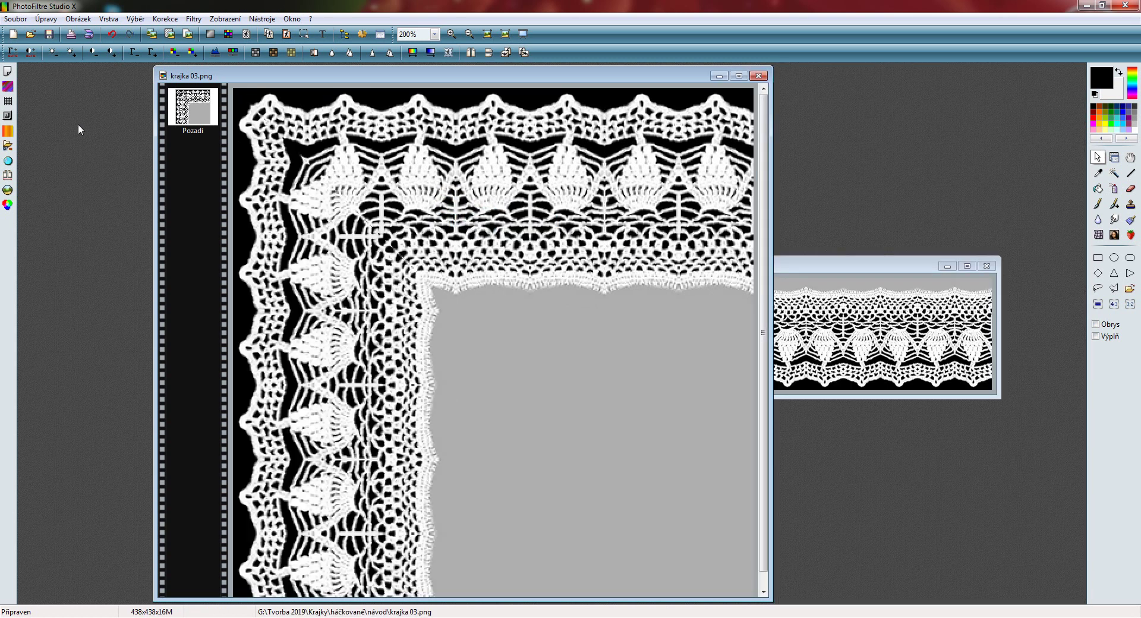
- Mirror the lace corner with Assemble at right and again with Assemble at bottom to form a closed square frame
{"action": "left_click", "coordinate": [7, 175]}
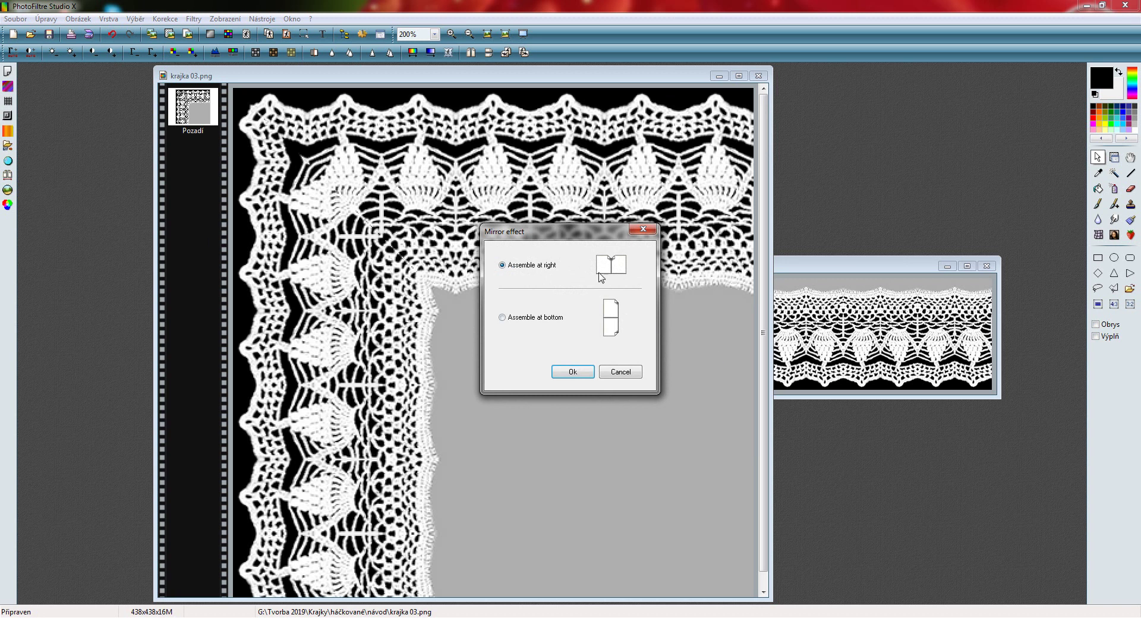
{"action": "left_click", "coordinate": [588, 373]}
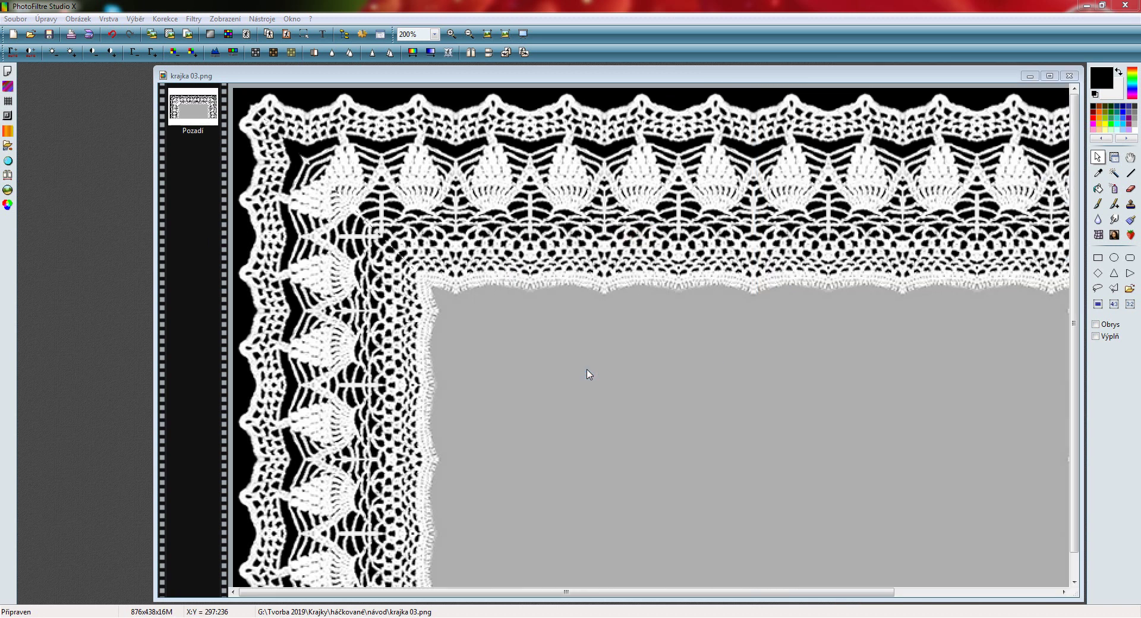
{"action": "left_click", "coordinate": [7, 175]}
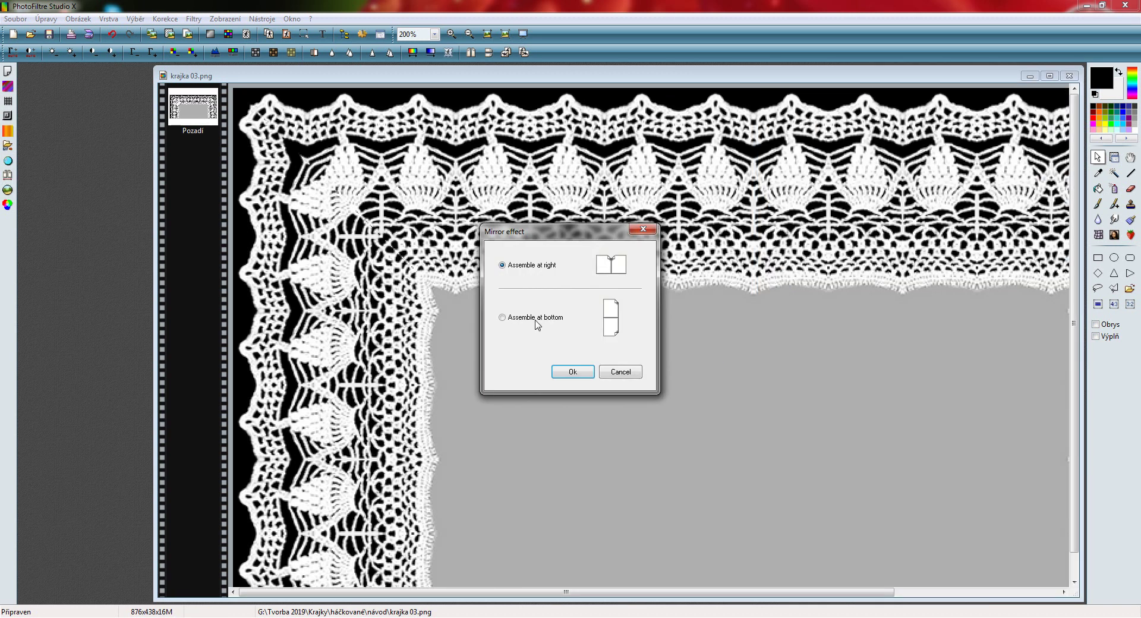
{"action": "left_click", "coordinate": [502, 318]}
{"action": "left_click", "coordinate": [573, 372]}
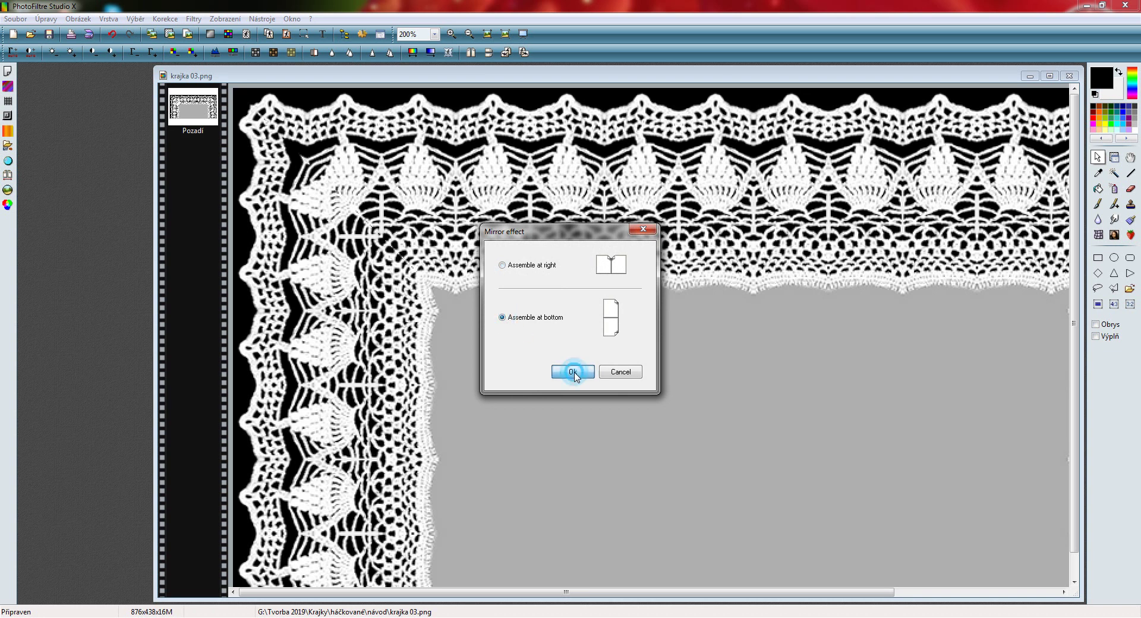
{"action": "key", "text": "ctrl+alt+0"}
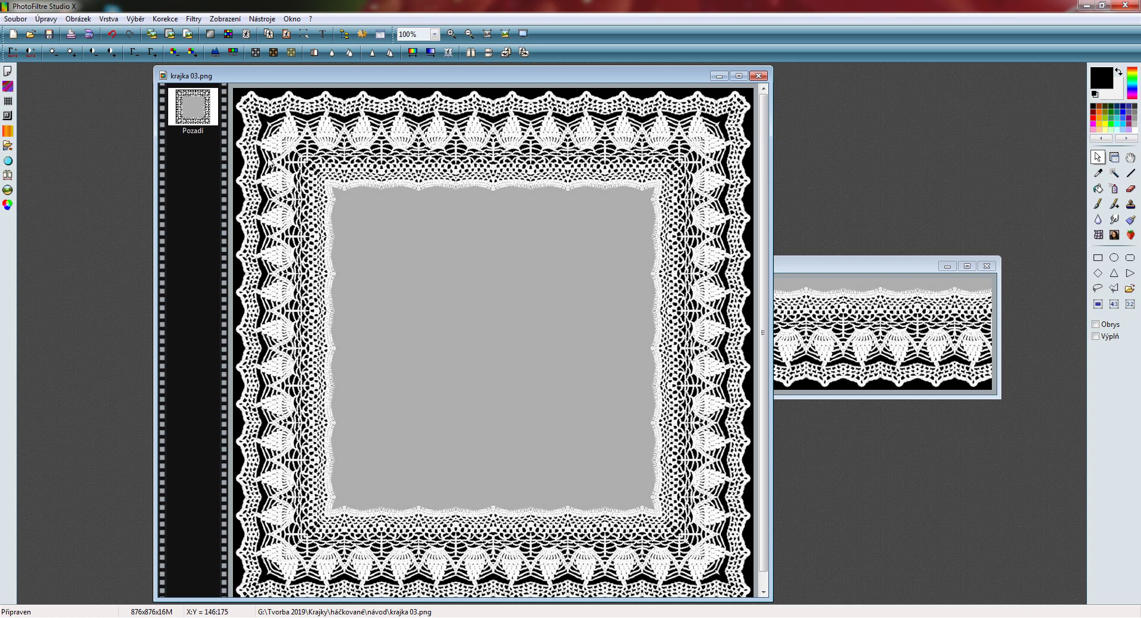
{"action": "left_click", "coordinate": [78, 18]}
{"action": "left_click", "coordinate": [115, 62]}
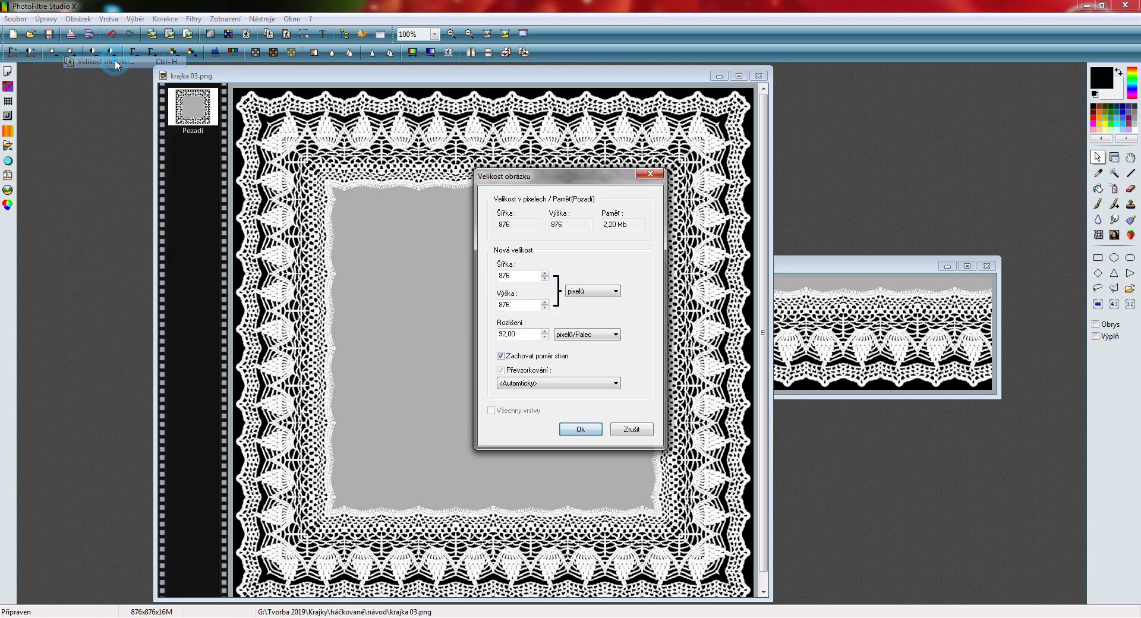
{"action": "left_click", "coordinate": [654, 174]}
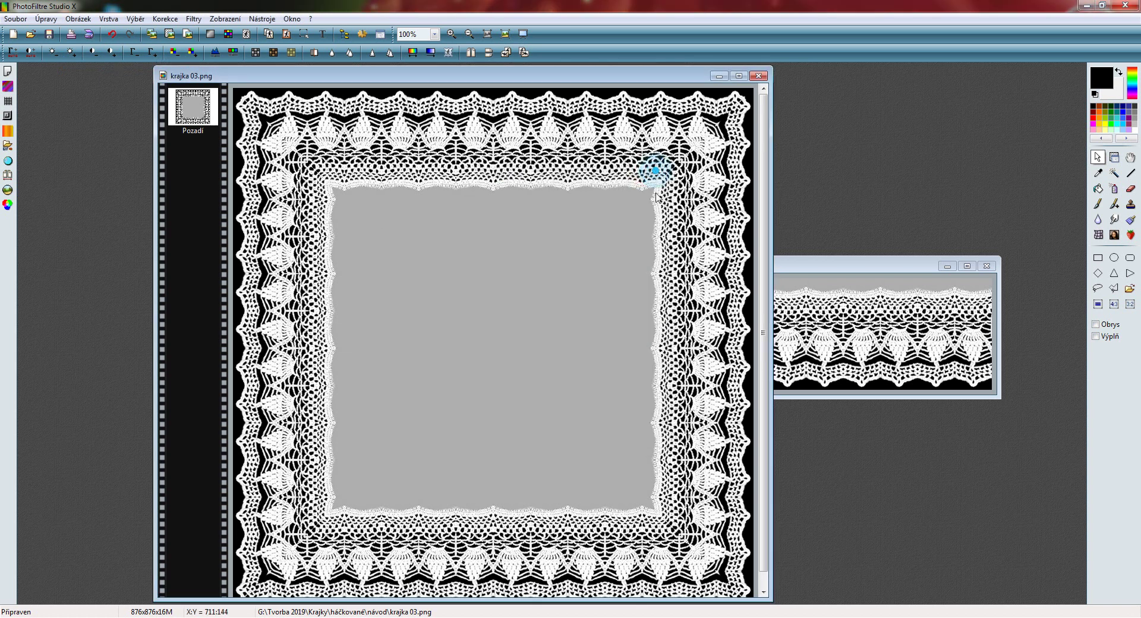
- Save the mirrored square lace frame as krajka 04 in JPEG format in the návod folder, with compression 90
{"action": "left_click", "coordinate": [16, 18]}
{"action": "left_click", "coordinate": [31, 103]}
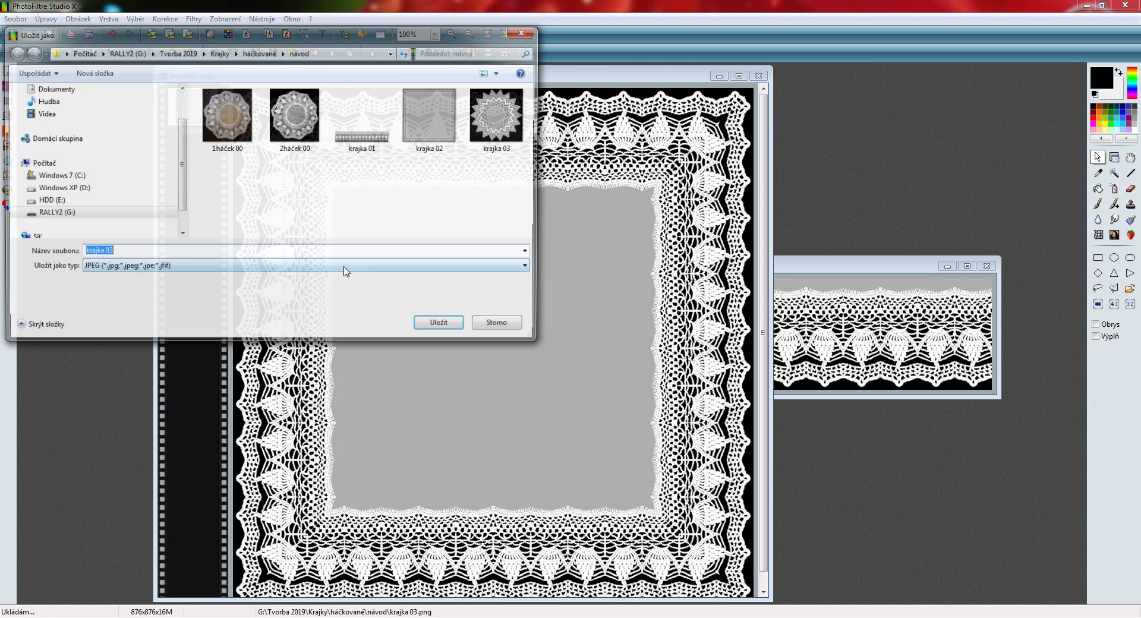
{"action": "left_click", "coordinate": [124, 249]}
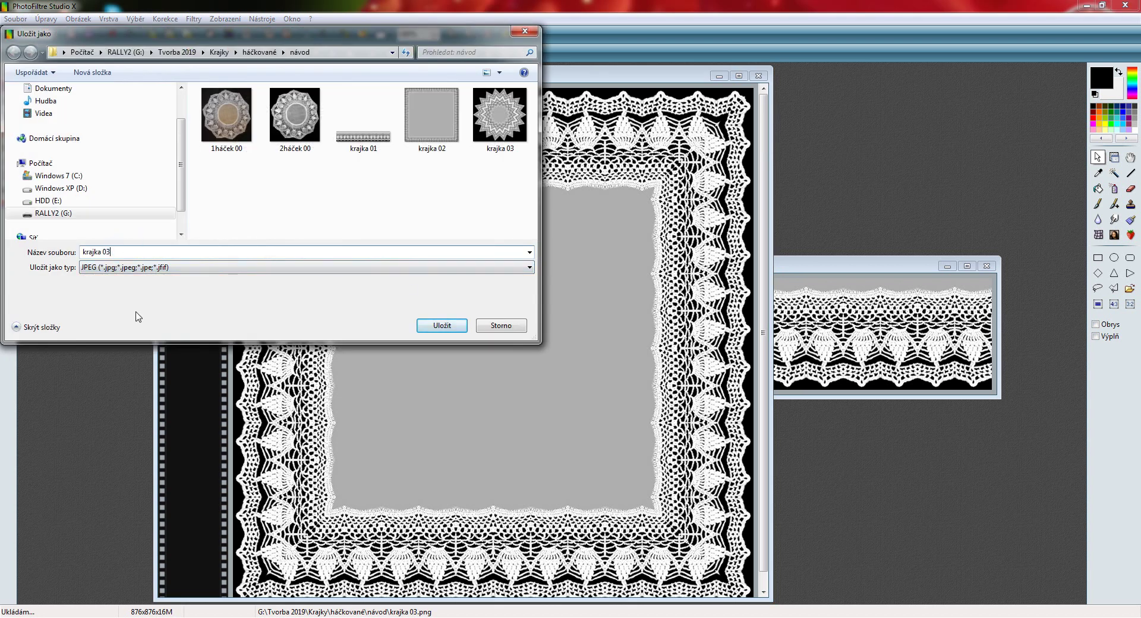
{"action": "type", "text": "4"}
{"action": "left_click", "coordinate": [451, 326]}
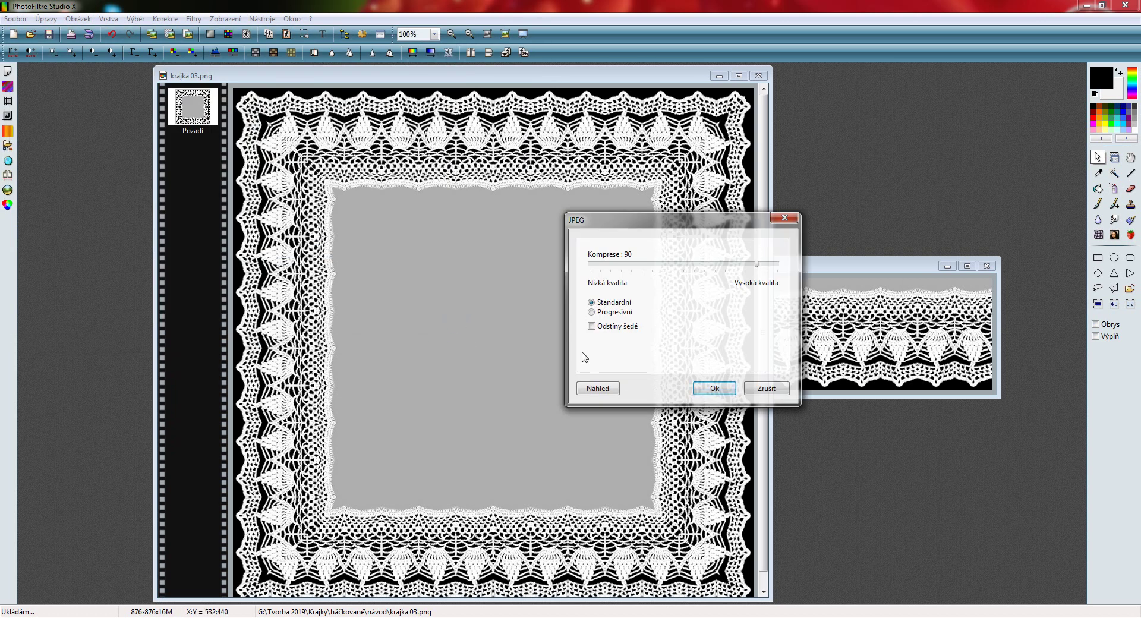
{"action": "left_click", "coordinate": [713, 388]}
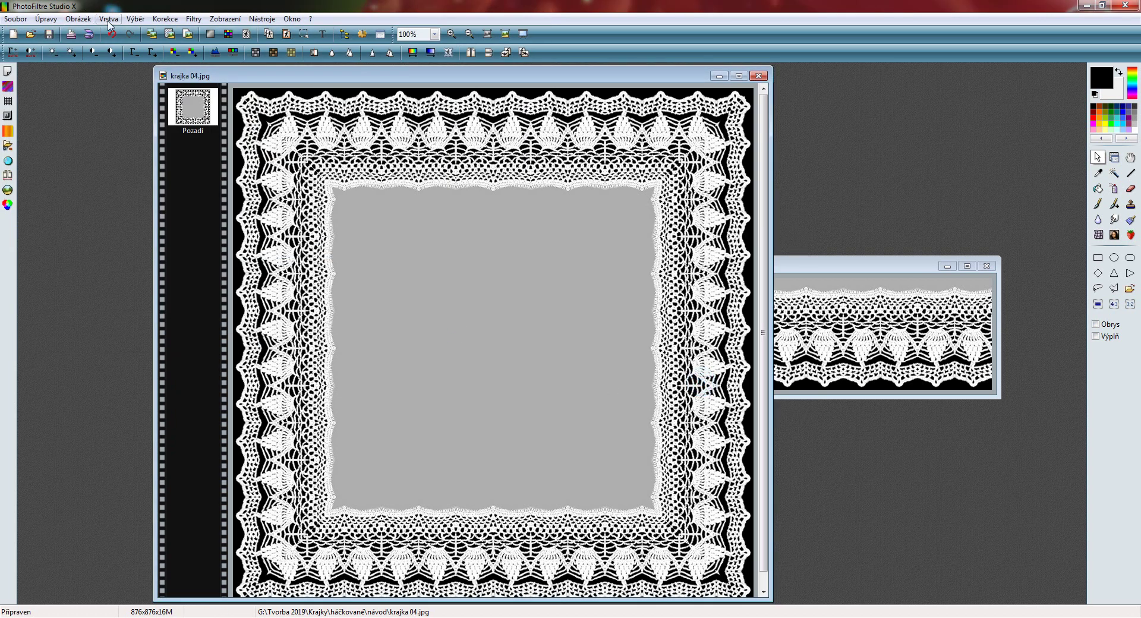
- Insert a new transparent background beneath the lace frame and make the lace layer active
{"action": "left_click", "coordinate": [104, 21]}
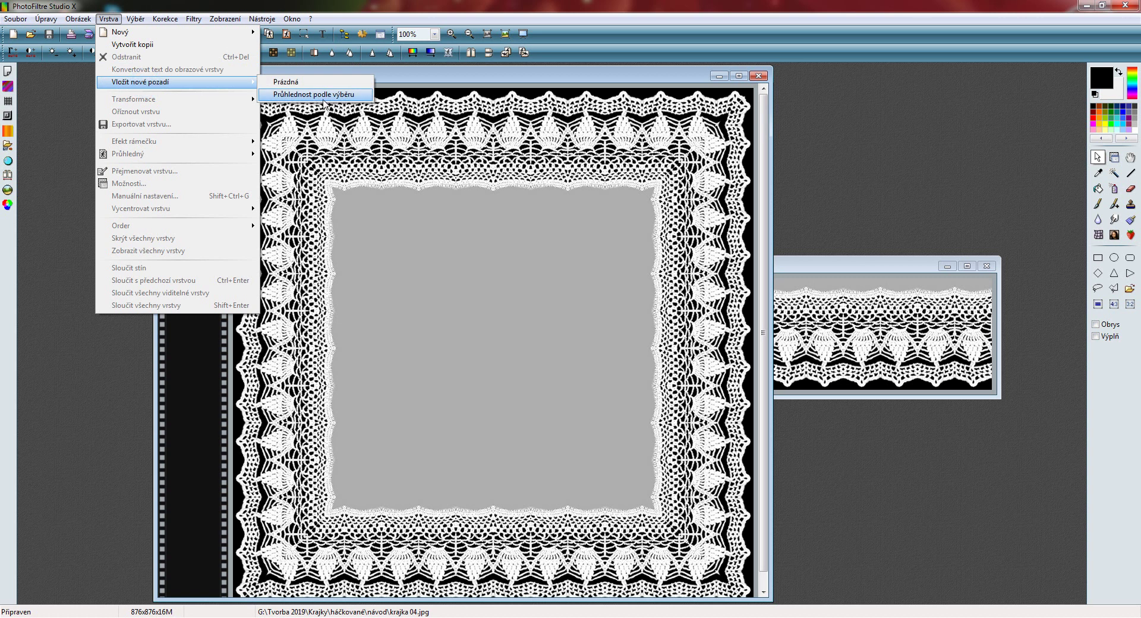
{"action": "left_click", "coordinate": [321, 96]}
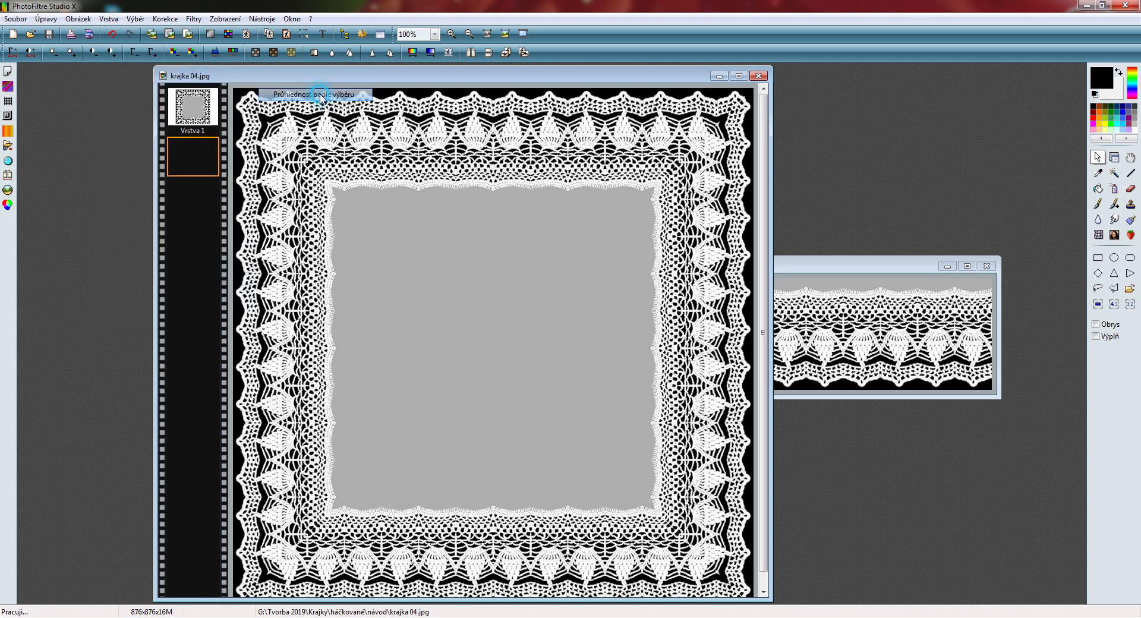
{"action": "left_click", "coordinate": [201, 107]}
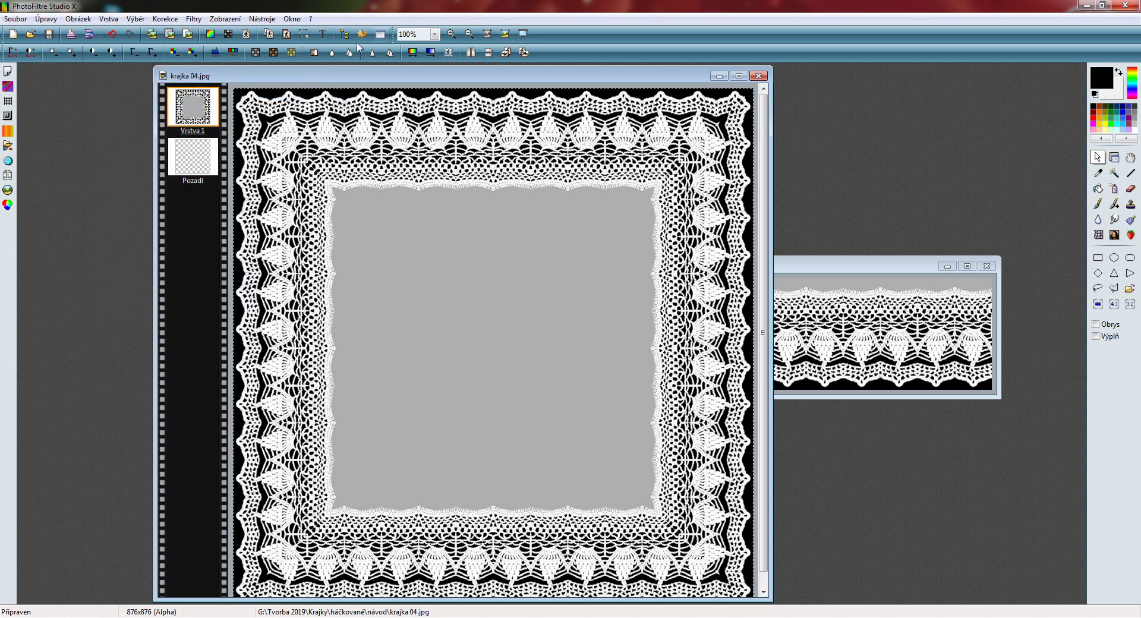
- Apply PhotoMasque to the lace layer in transparent mode at 100 opacity, using krajka 04 from the návod folder as the mask
{"action": "left_click", "coordinate": [194, 19]}
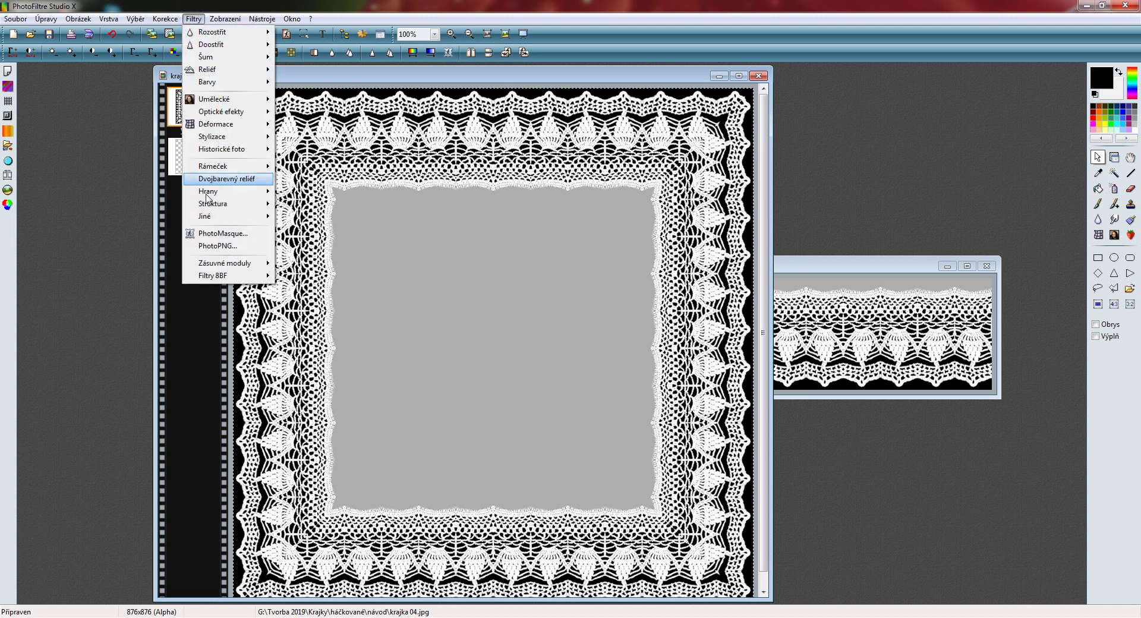
{"action": "left_click", "coordinate": [219, 234]}
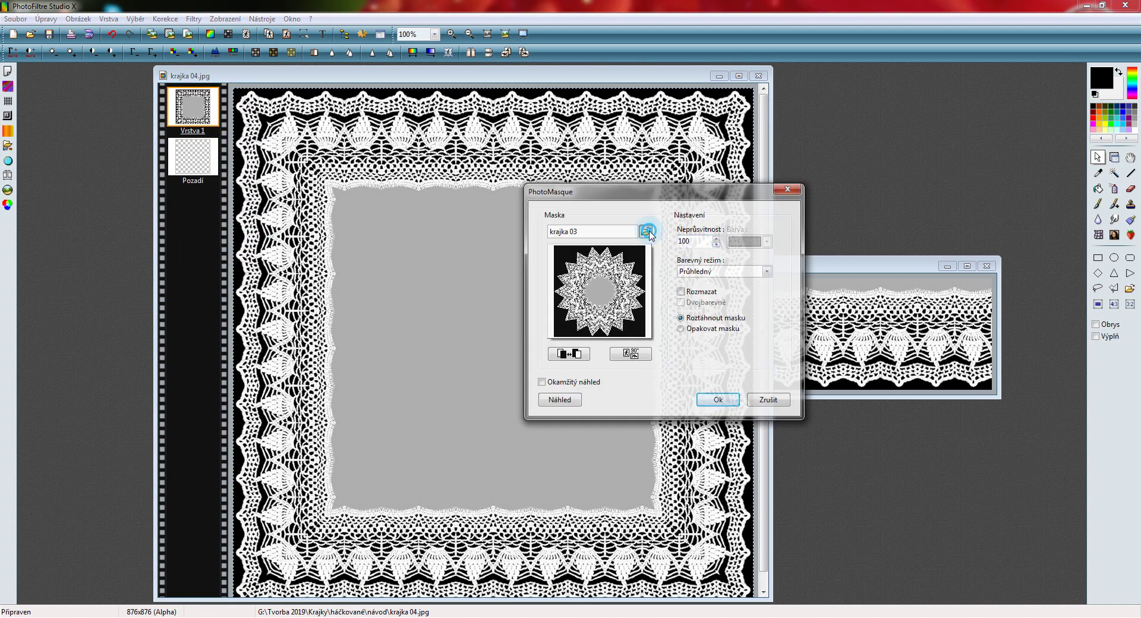
{"action": "left_click", "coordinate": [645, 231]}
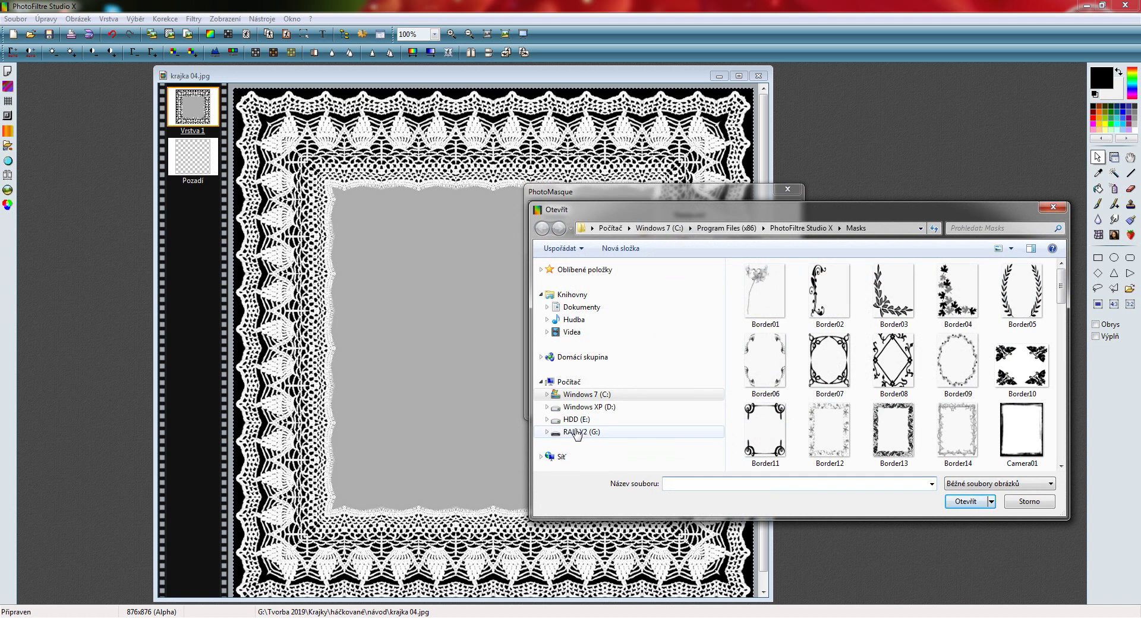
{"action": "left_click", "coordinate": [576, 432]}
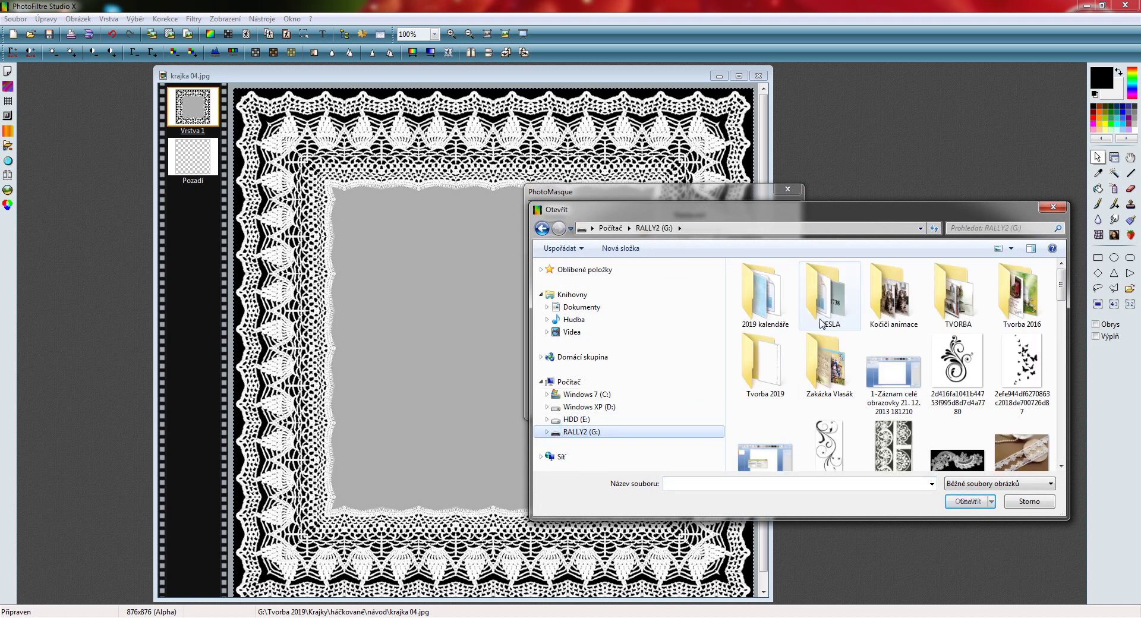
{"action": "double_click", "coordinate": [764, 363]}
{"action": "left_click", "coordinate": [757, 308]}
{"action": "double_click", "coordinate": [757, 307]}
{"action": "double_click", "coordinate": [760, 300]}
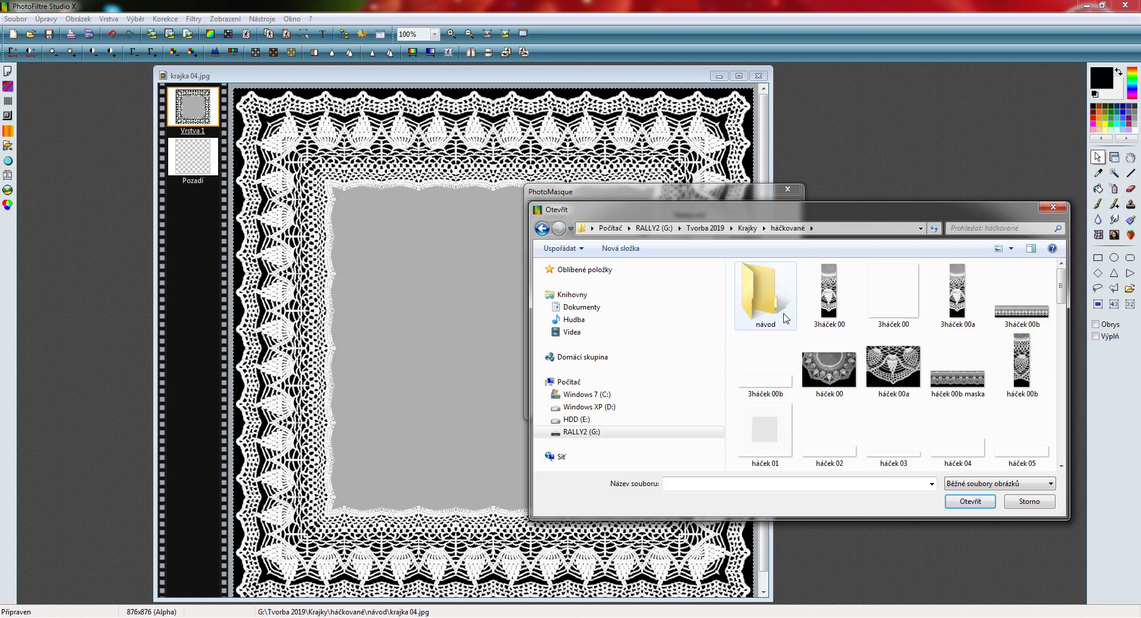
{"action": "double_click", "coordinate": [769, 304]}
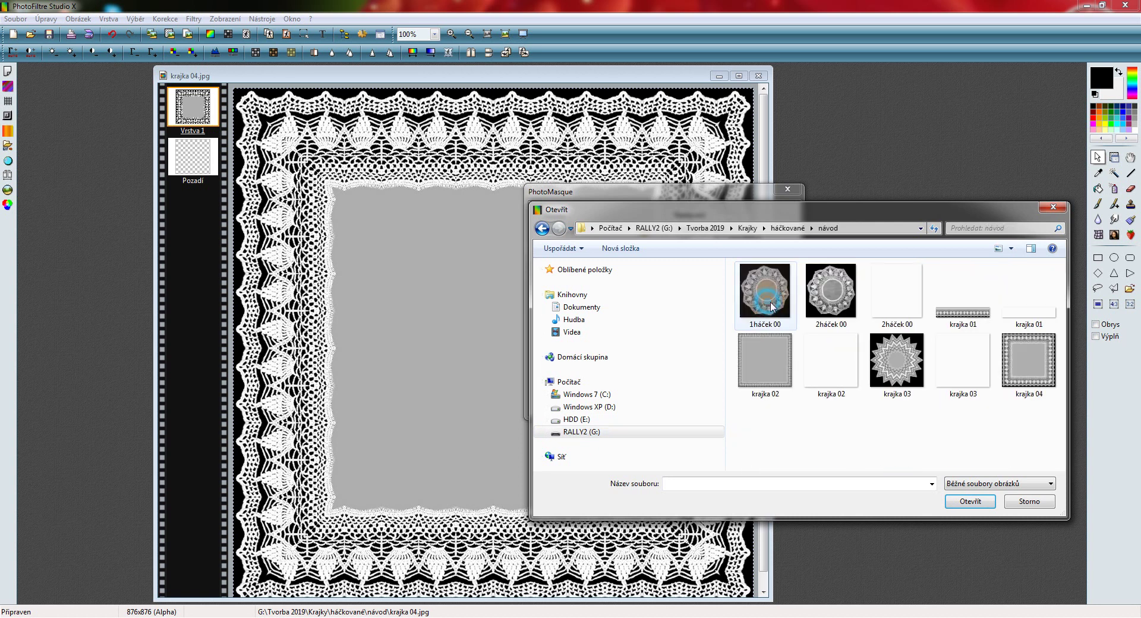
{"action": "left_click", "coordinate": [1033, 366]}
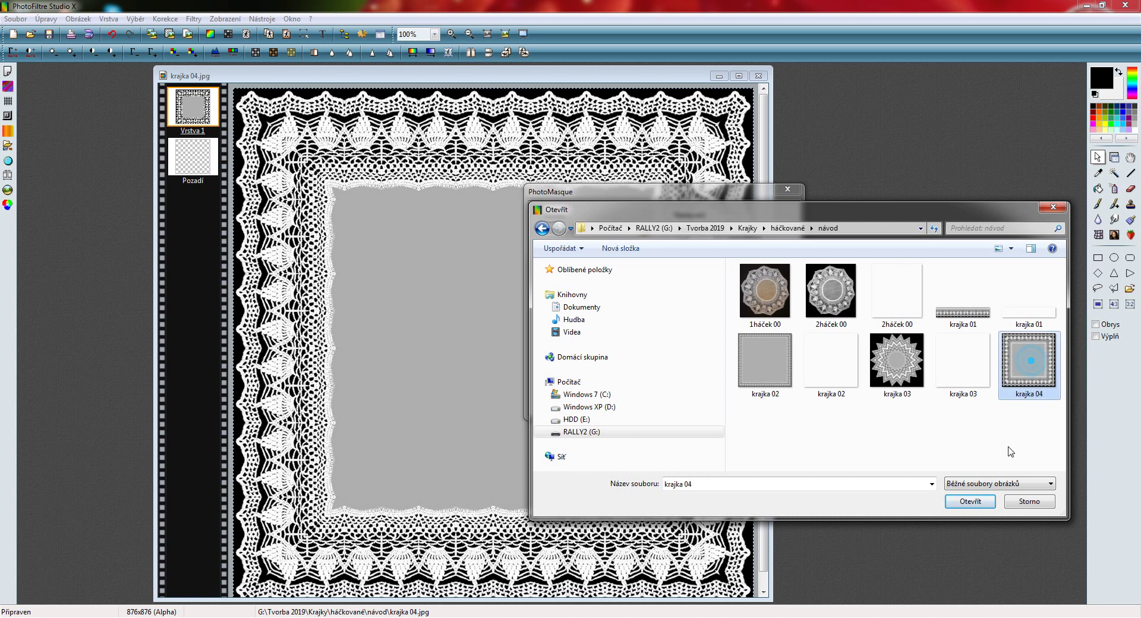
{"action": "left_click", "coordinate": [972, 502]}
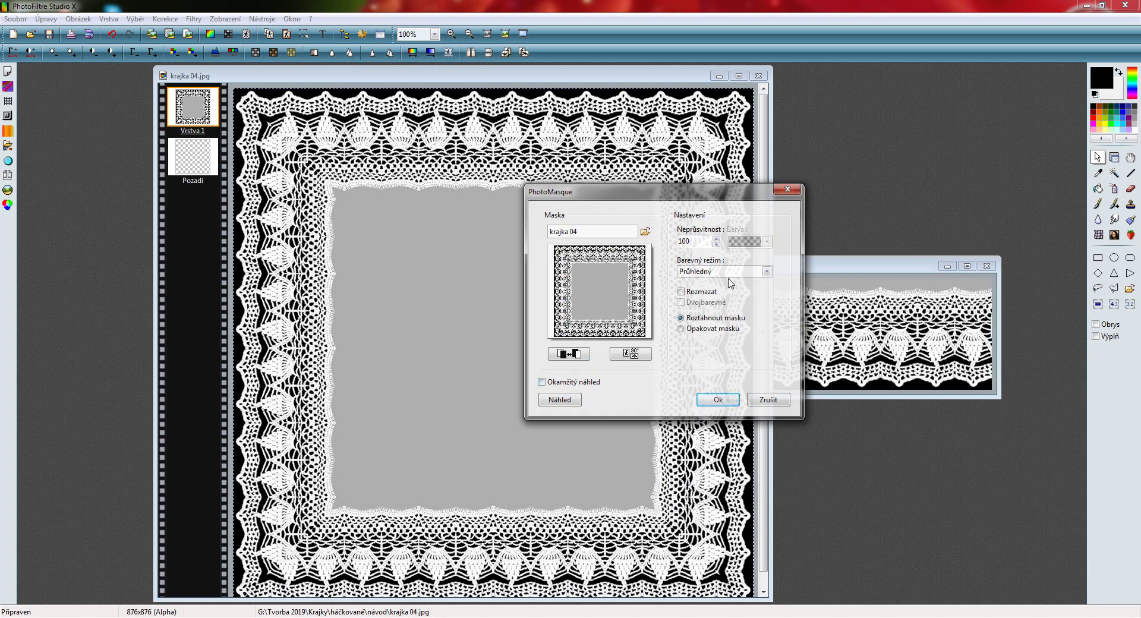
{"action": "left_click", "coordinate": [720, 400]}
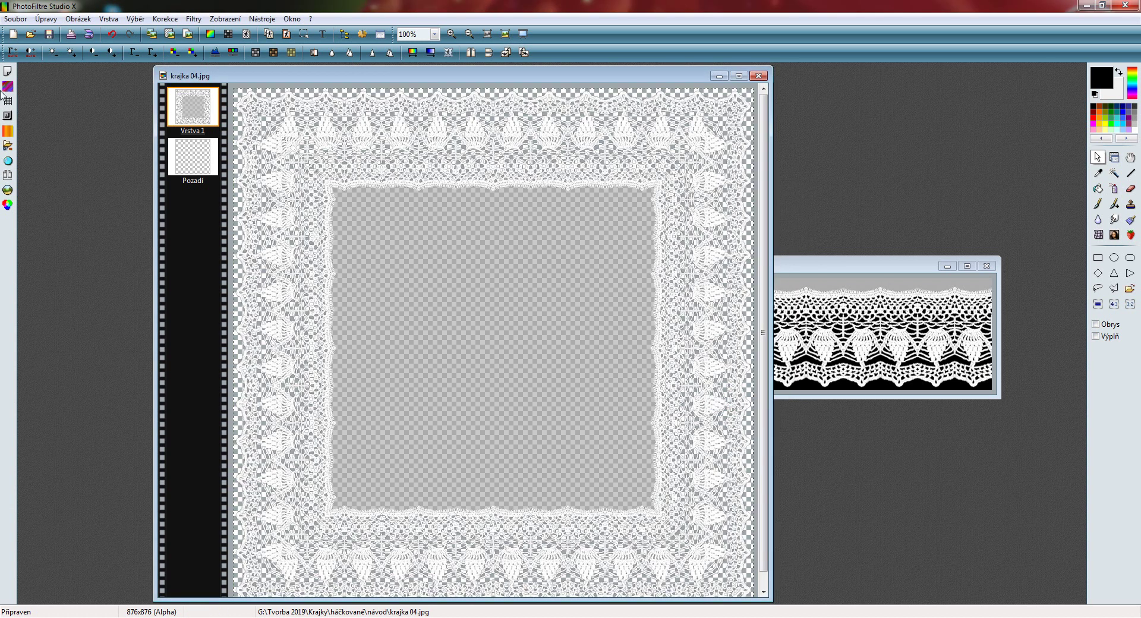
- Colour the masked lace solid white with a two-colour white Gradient and merge all layers
{"action": "left_click", "coordinate": [9, 135]}
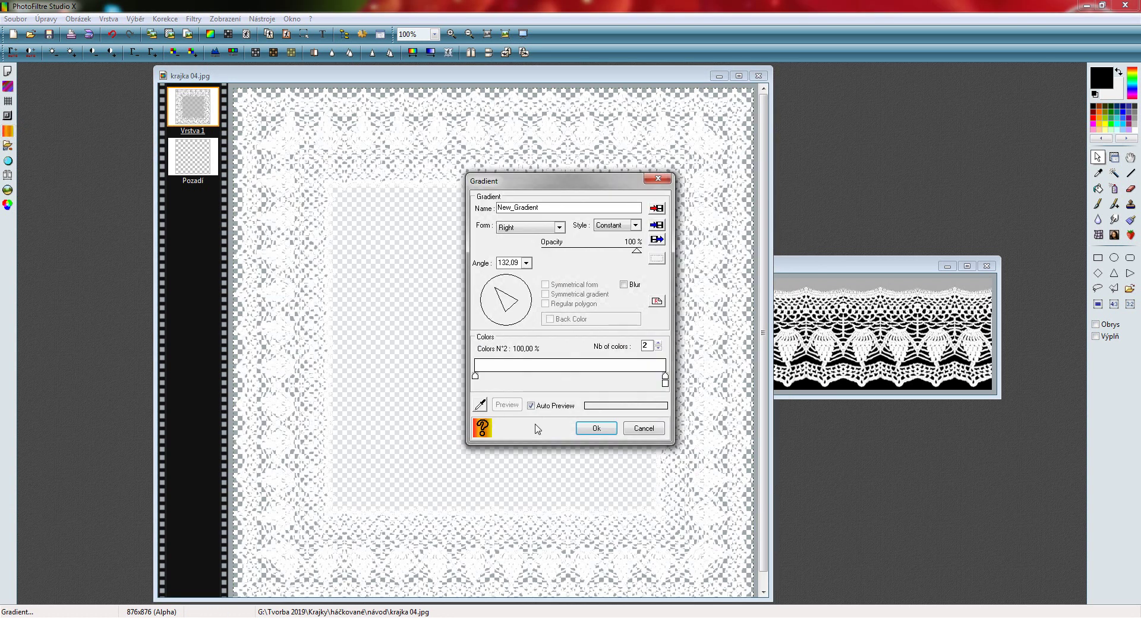
{"action": "left_click", "coordinate": [596, 428]}
{"action": "left_click", "coordinate": [109, 18]}
{"action": "left_click", "coordinate": [165, 304]}
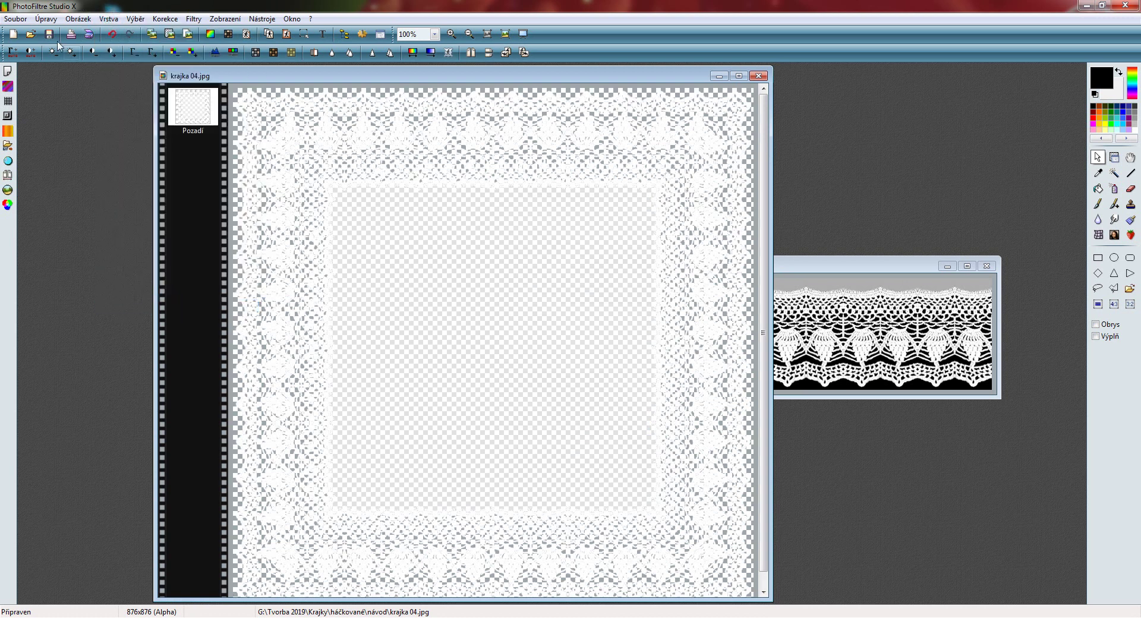
- Save the transparent square frame as krajka 04 in PNG format, without interlacing and with no filter
{"action": "left_click", "coordinate": [16, 19]}
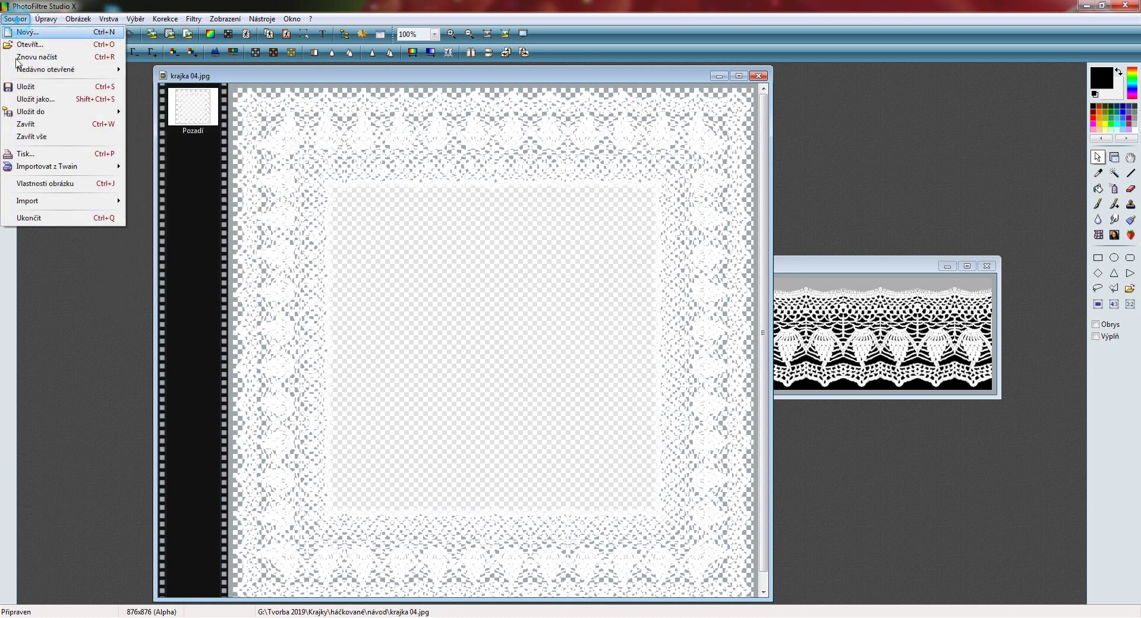
{"action": "left_click", "coordinate": [44, 102]}
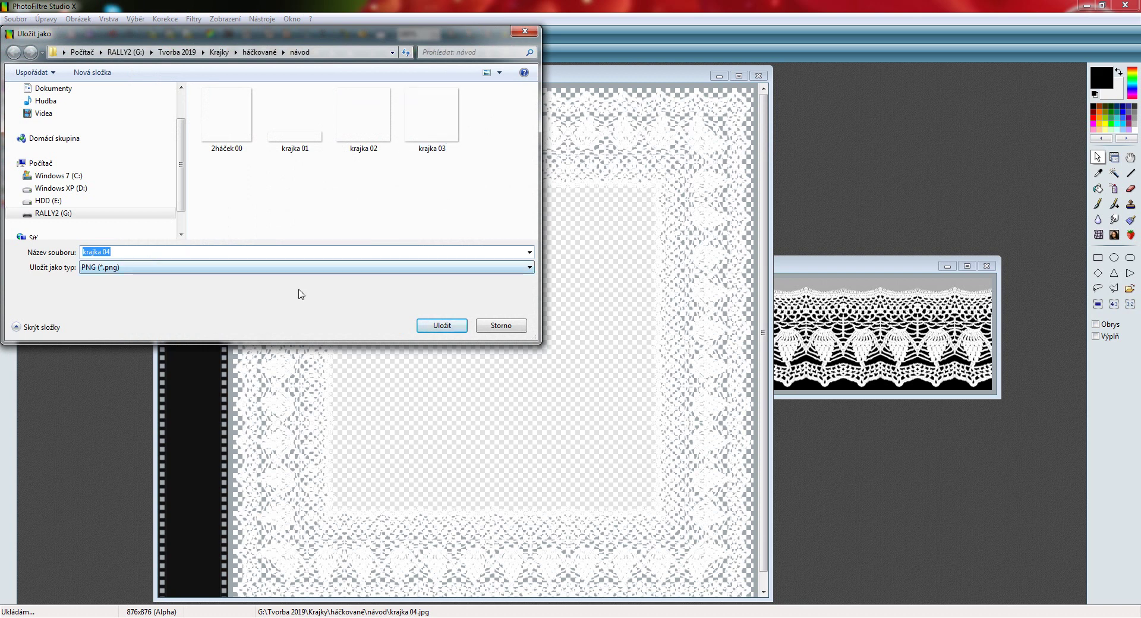
{"action": "left_click", "coordinate": [427, 326]}
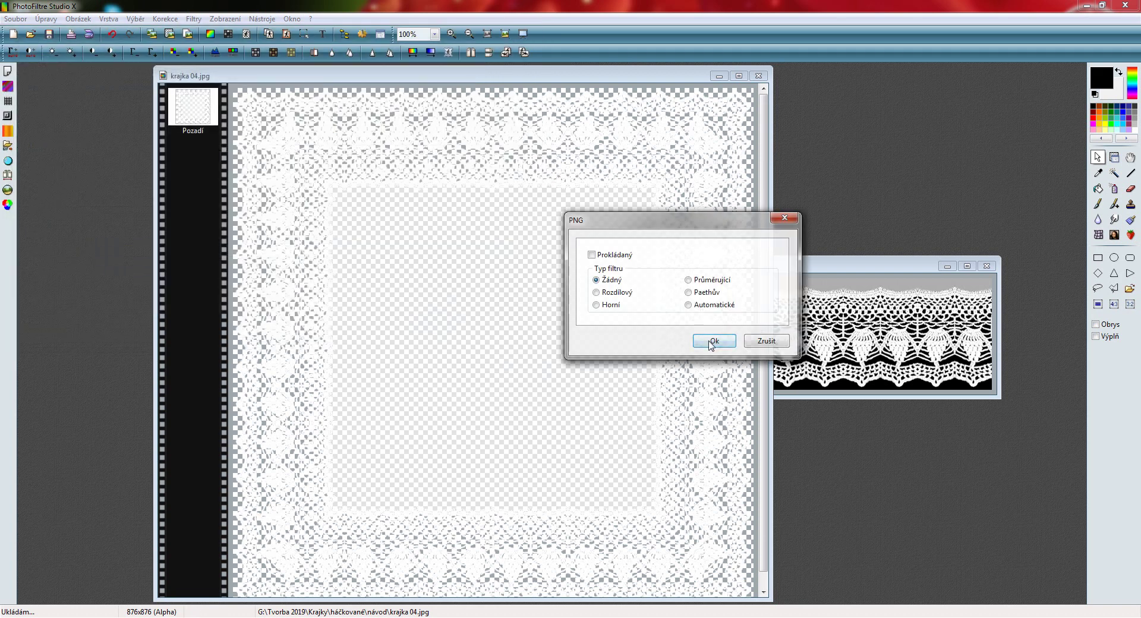
{"action": "left_click", "coordinate": [711, 342]}
- Undo back to the single-layer square frame on black and start a Mirror effect in Mehdi Kaleidoscope 2.1 with 20 petals
{"action": "left_click", "coordinate": [112, 34]}
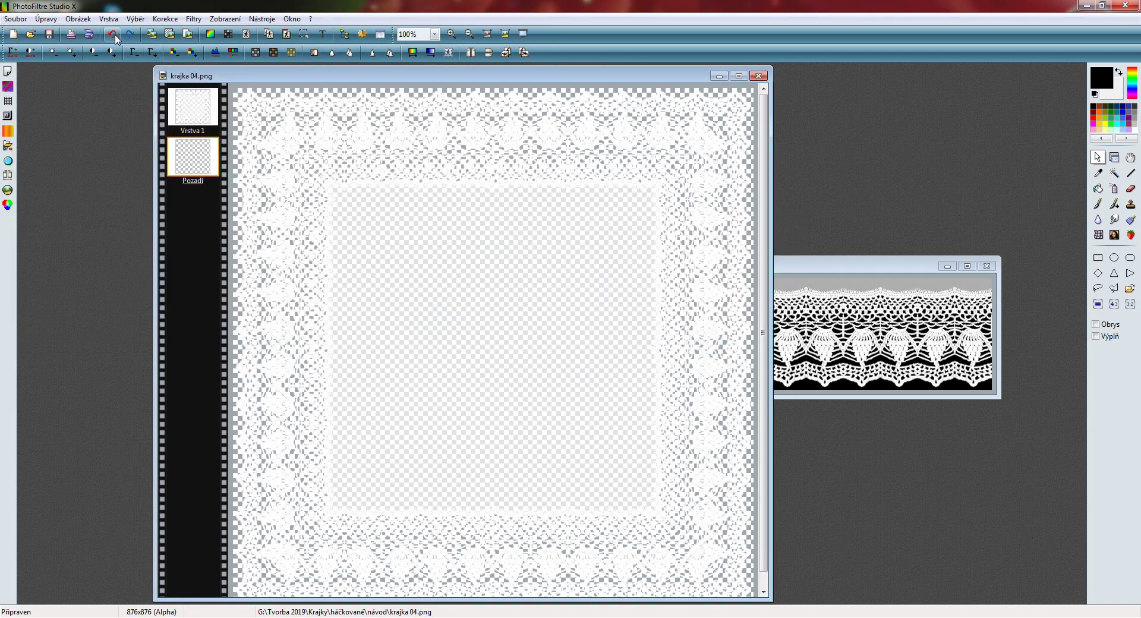
{"action": "left_click", "coordinate": [115, 35]}
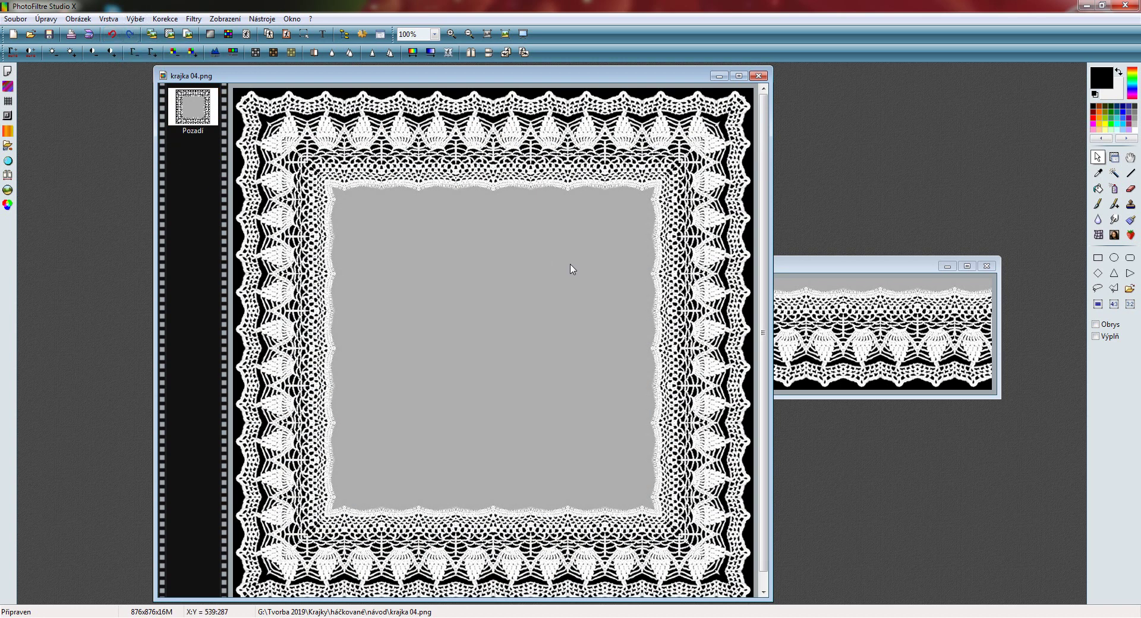
{"action": "left_click", "coordinate": [194, 20]}
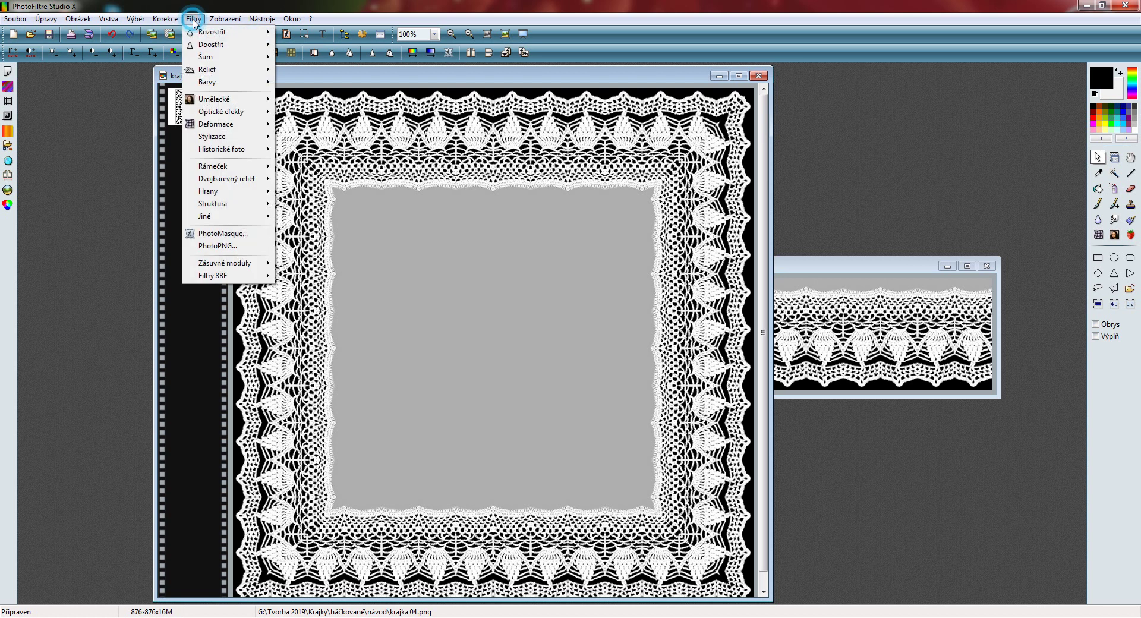
{"action": "left_click", "coordinate": [209, 276]}
{"action": "left_click", "coordinate": [321, 313]}
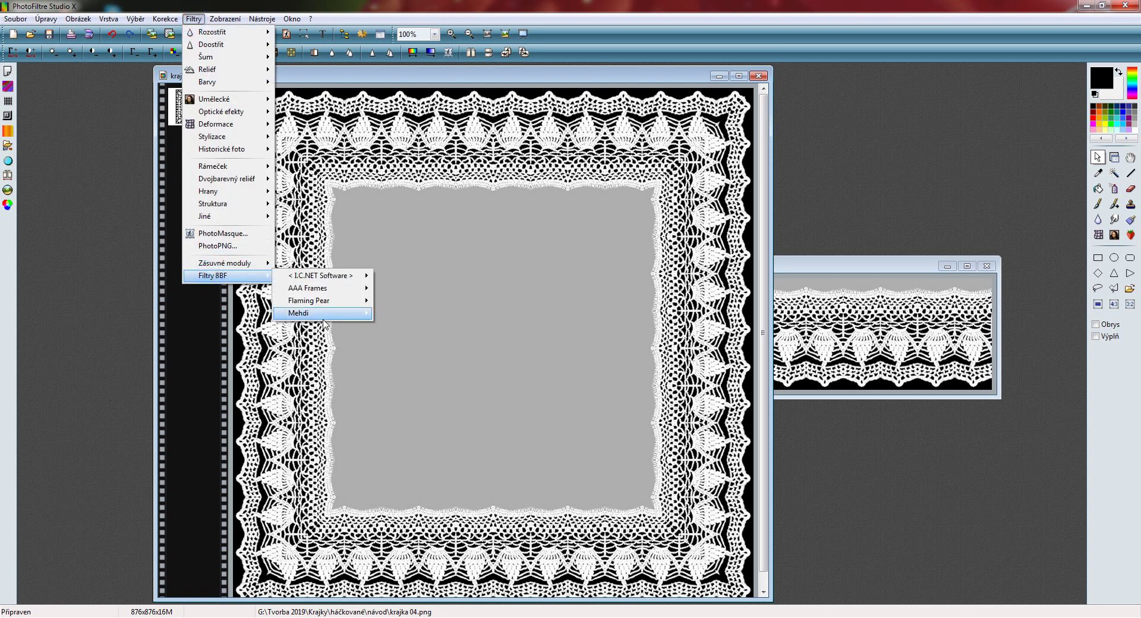
{"action": "left_click", "coordinate": [434, 317]}
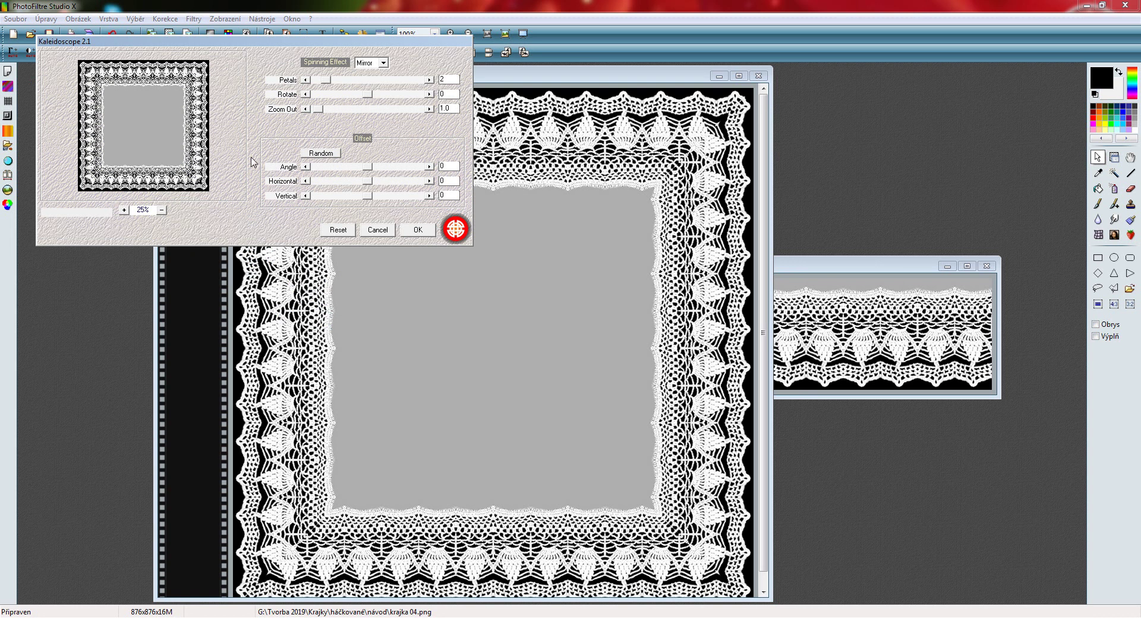
{"action": "left_click", "coordinate": [330, 80]}
{"action": "left_click", "coordinate": [429, 79]}
{"action": "left_click_drag", "start_coordinate": [429, 79], "coordinate": [429, 79]}
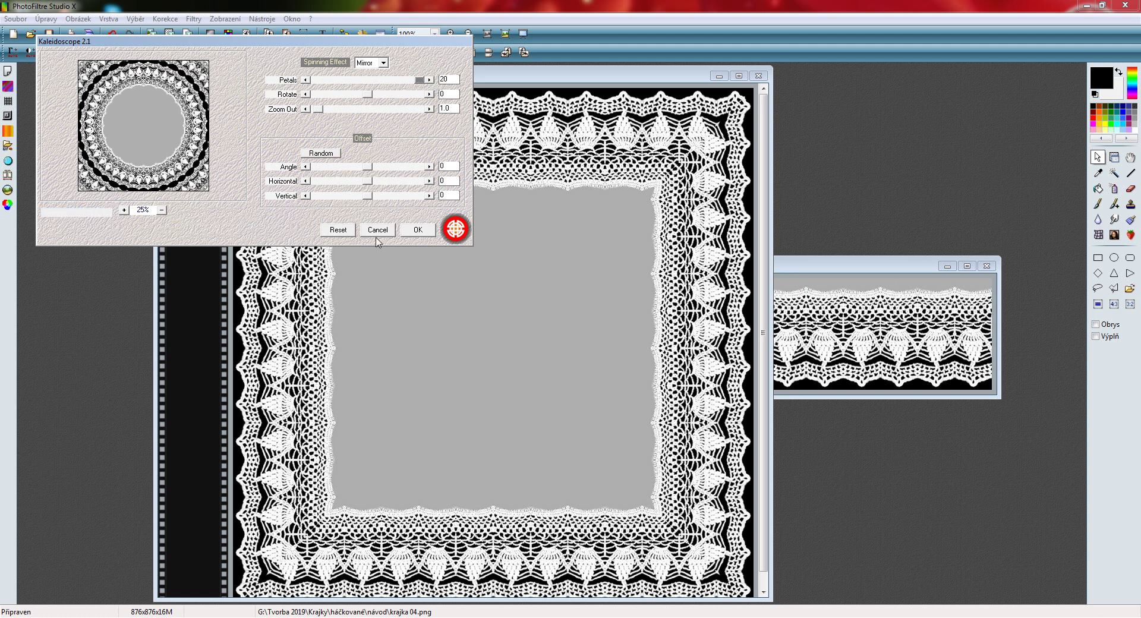
- Try different Angle offsets between -6 and 37 with the Horizontal offset at -30 in the Kaleidoscope preview
{"action": "mouse_move", "coordinate": [366, 168]}
{"action": "left_mouse_down"}
{"action": "mouse_move", "coordinate": [350, 182]}
{"action": "mouse_move", "coordinate": [377, 174]}
{"action": "left_mouse_up"}
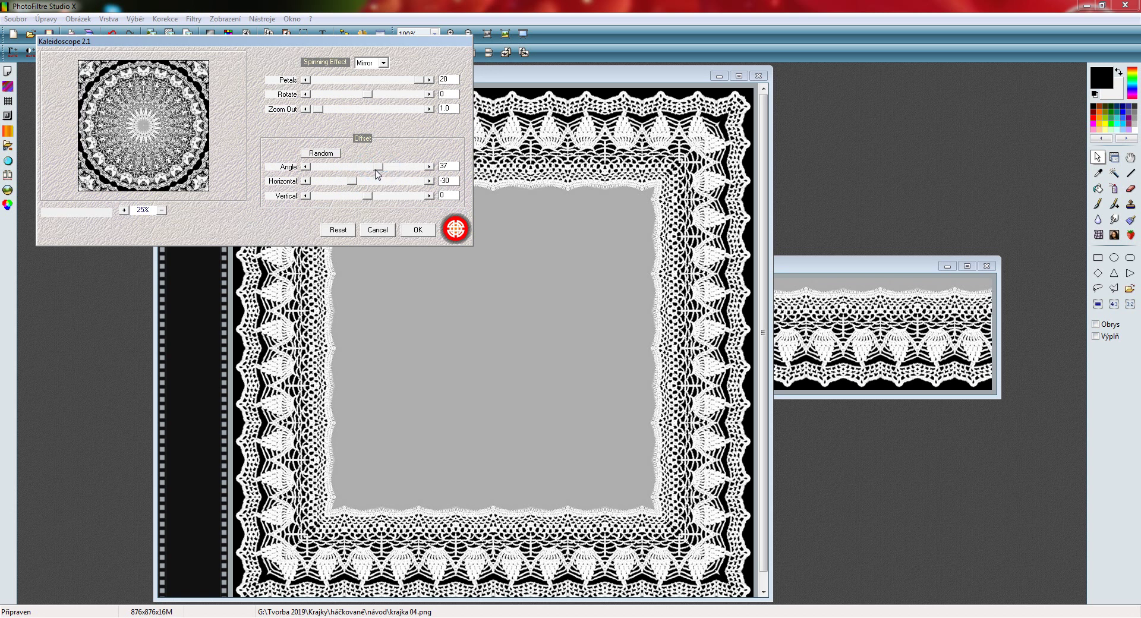
{"action": "left_click", "coordinate": [375, 169]}
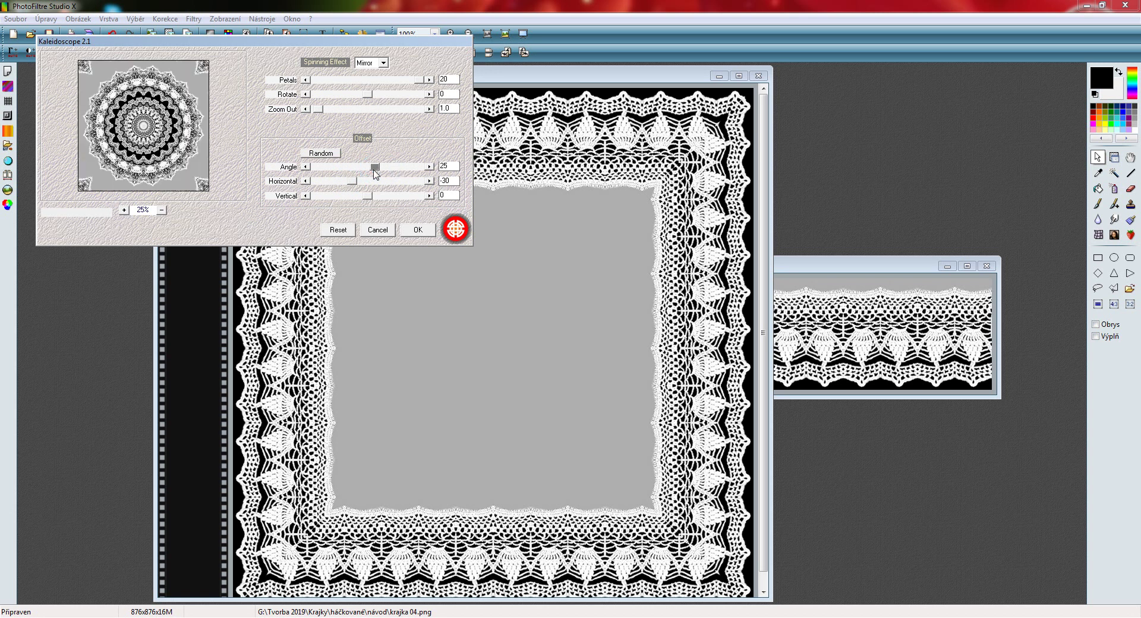
{"action": "left_click", "coordinate": [373, 171]}
{"action": "left_click", "coordinate": [368, 170]}
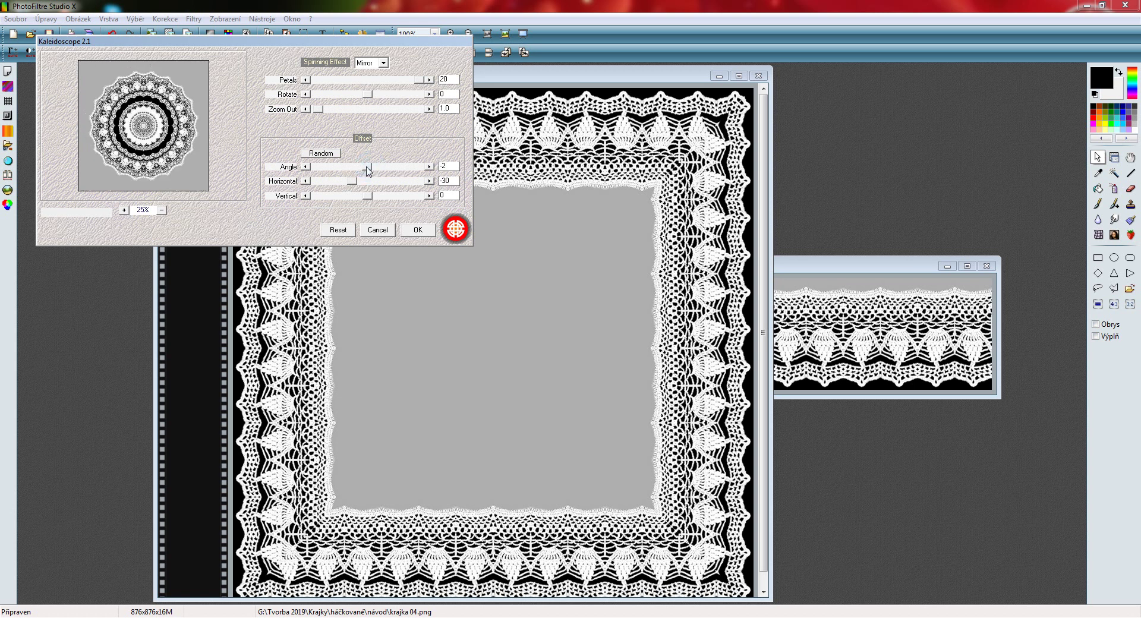
{"action": "left_click_drag", "start_coordinate": [361, 170], "coordinate": [360, 171]}
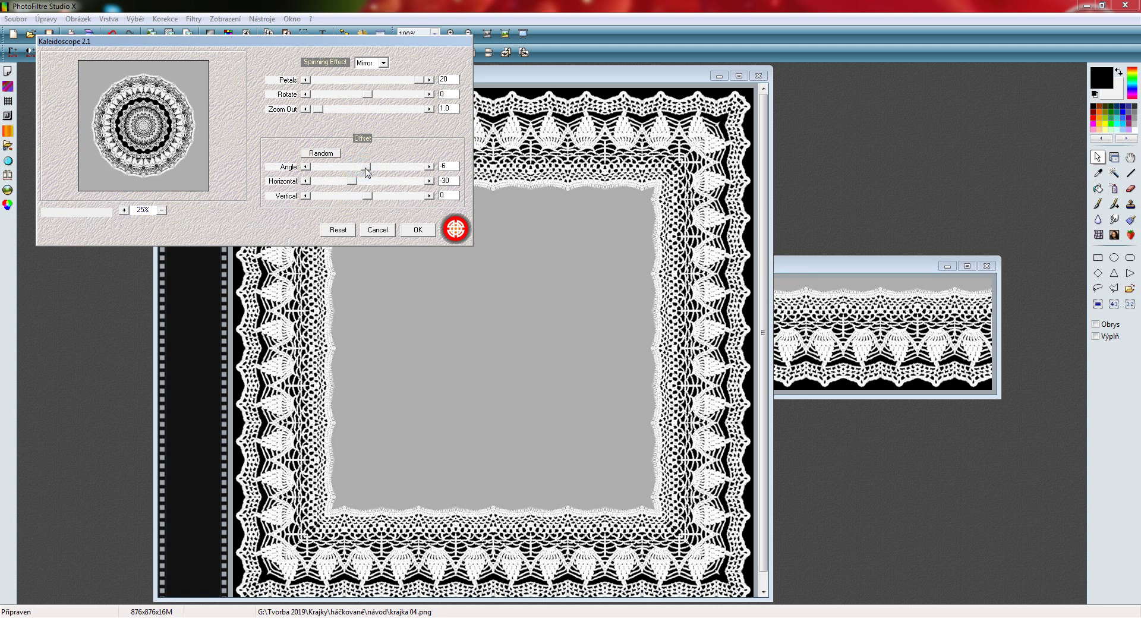
{"action": "mouse_move", "coordinate": [366, 172]}
{"action": "left_mouse_down"}
{"action": "mouse_move", "coordinate": [356, 171]}
{"action": "mouse_move", "coordinate": [383, 174]}
{"action": "left_mouse_up"}
{"action": "left_click", "coordinate": [366, 172]}
{"action": "left_click", "coordinate": [361, 173]}
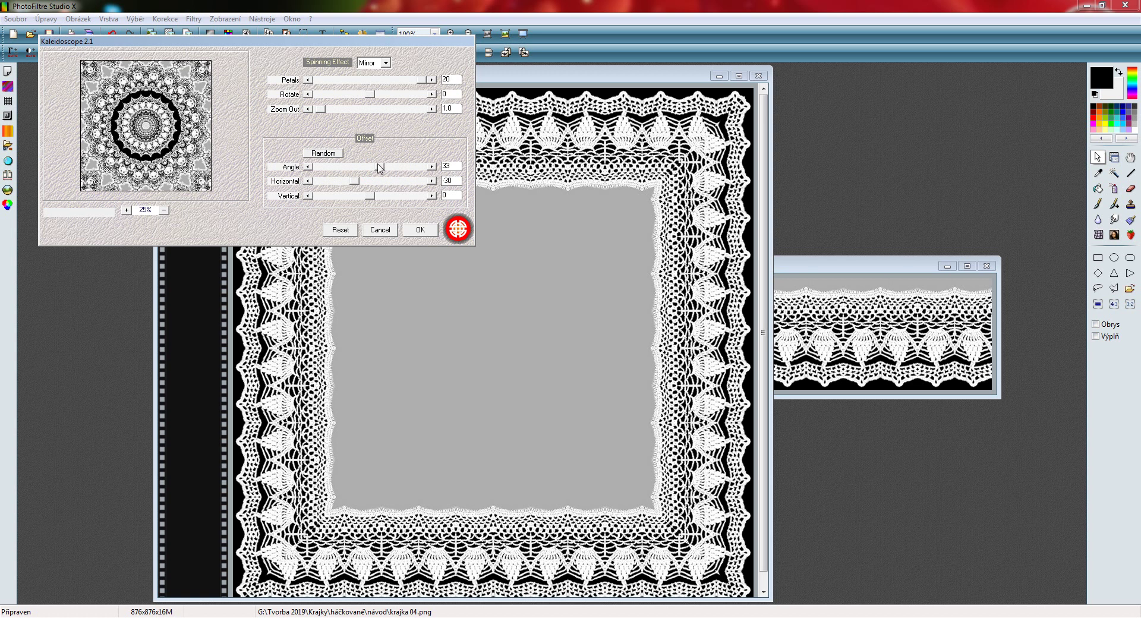
- Set the Angle offset back to 0, reset the Horizontal offset, and apply the Kaleidoscope to form a round lace
{"action": "double_click", "coordinate": [454, 168]}
{"action": "left_click_drag", "start_coordinate": [359, 184], "coordinate": [368, 182]}
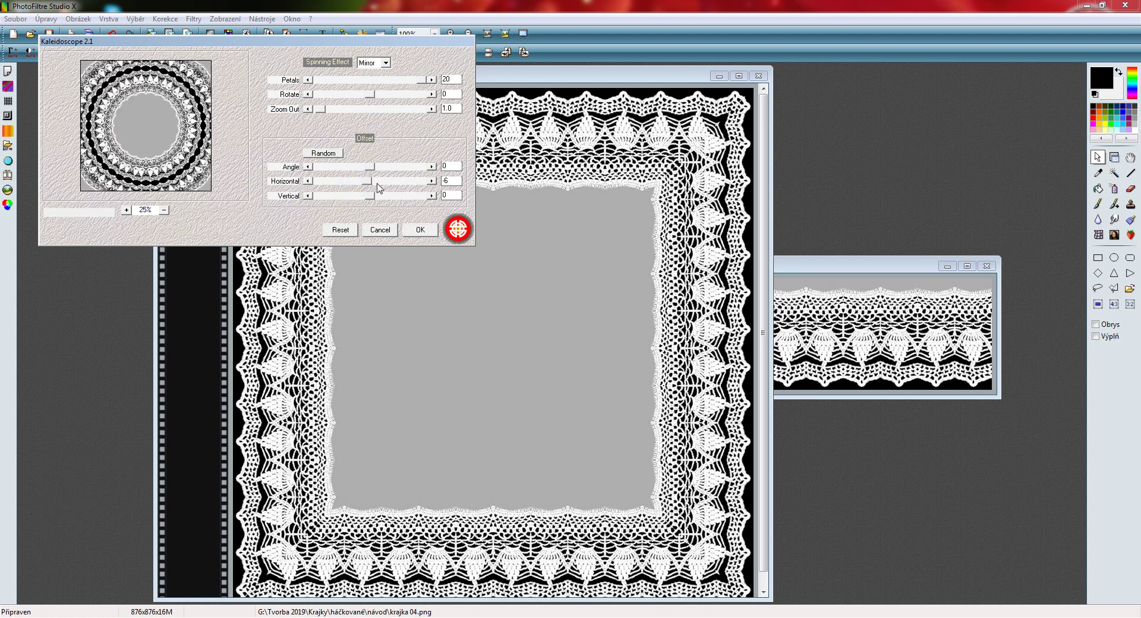
{"action": "double_click", "coordinate": [452, 181]}
{"action": "double_click", "coordinate": [449, 181]}
{"action": "left_click", "coordinate": [397, 152]}
{"action": "left_click", "coordinate": [420, 232]}
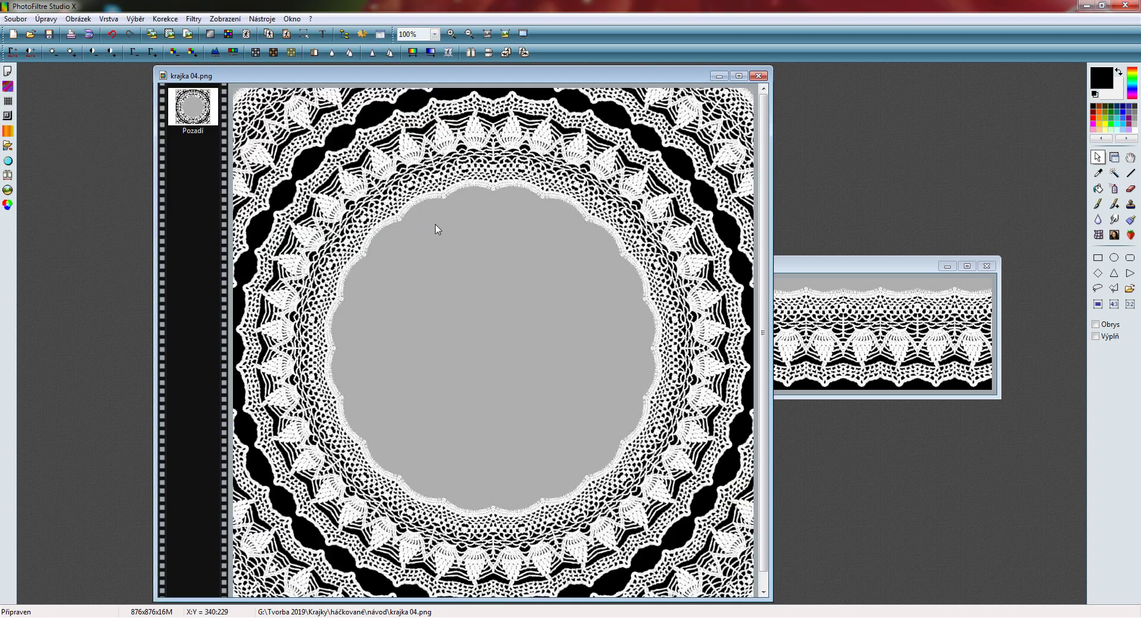
- Paint the lace remnants in the image's upper-right corner black with a square brush, increasing its radius to 20
{"action": "left_click", "coordinate": [1098, 203]}
{"action": "left_click", "coordinate": [1096, 307]}
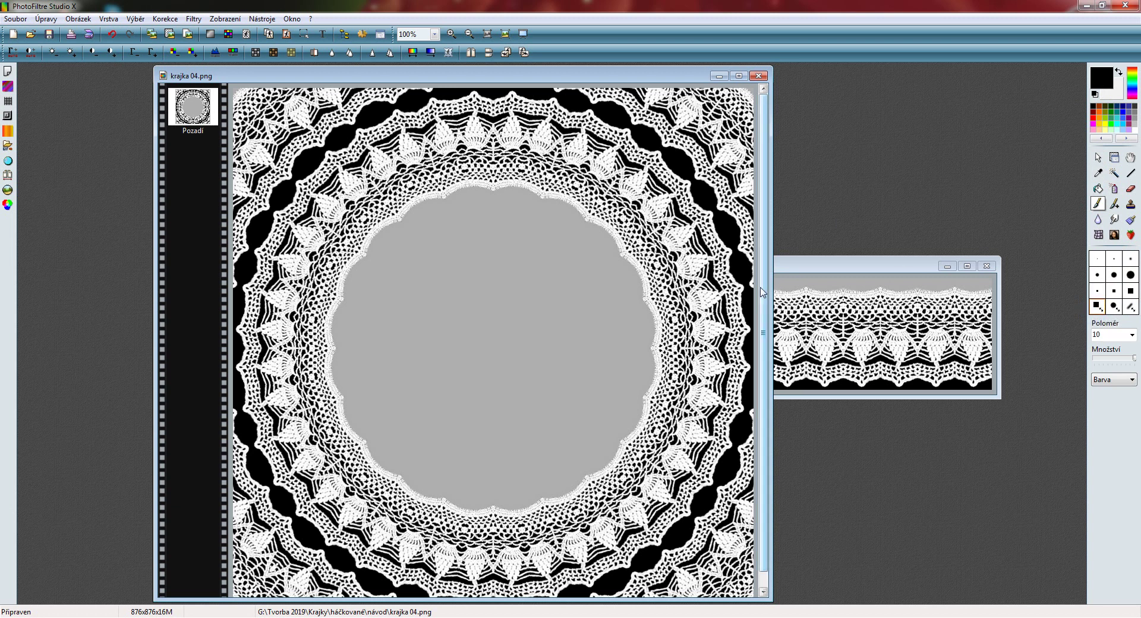
{"action": "mouse_move", "coordinate": [748, 294]}
{"action": "left_mouse_down"}
{"action": "mouse_move", "coordinate": [746, 136]}
{"action": "mouse_move", "coordinate": [745, 264]}
{"action": "left_mouse_up"}
{"action": "mouse_move", "coordinate": [729, 213]}
{"action": "left_mouse_down"}
{"action": "mouse_move", "coordinate": [716, 199]}
{"action": "mouse_move", "coordinate": [724, 114]}
{"action": "mouse_move", "coordinate": [737, 208]}
{"action": "mouse_move", "coordinate": [690, 165]}
{"action": "left_mouse_up"}
{"action": "left_click", "coordinate": [1109, 334]}
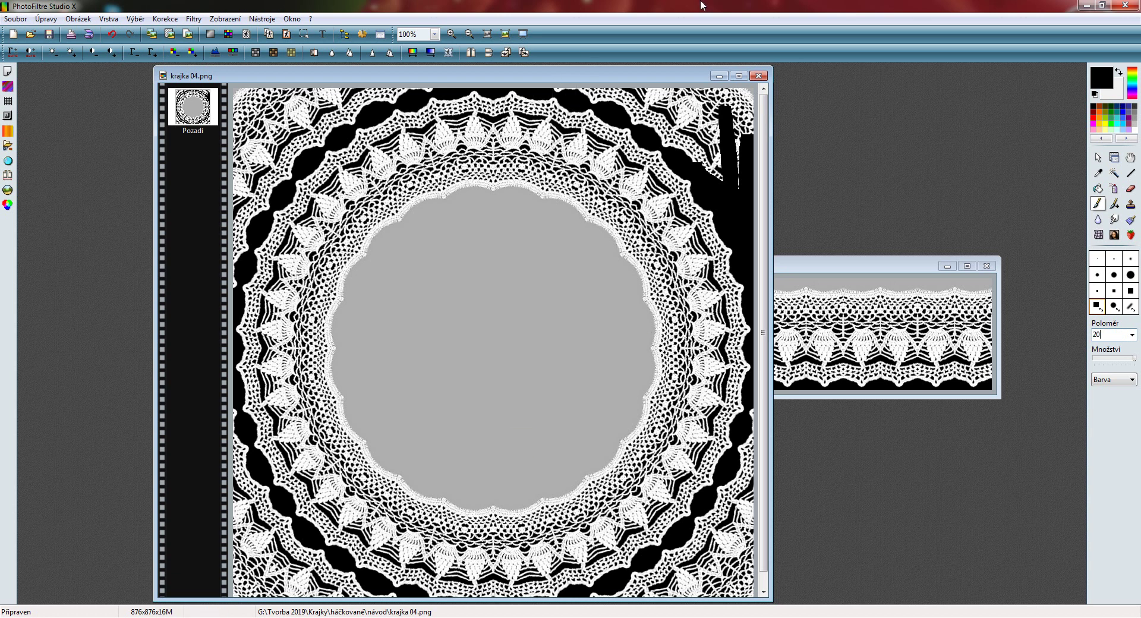
{"action": "type", "text": "20"}
{"action": "mouse_move", "coordinate": [705, 167]}
{"action": "left_mouse_down"}
{"action": "mouse_move", "coordinate": [723, 173]}
{"action": "mouse_move", "coordinate": [654, 116]}
{"action": "mouse_move", "coordinate": [737, 101]}
{"action": "mouse_move", "coordinate": [747, 149]}
{"action": "mouse_move", "coordinate": [722, 104]}
{"action": "mouse_move", "coordinate": [713, 135]}
{"action": "mouse_move", "coordinate": [585, 89]}
{"action": "left_mouse_up"}
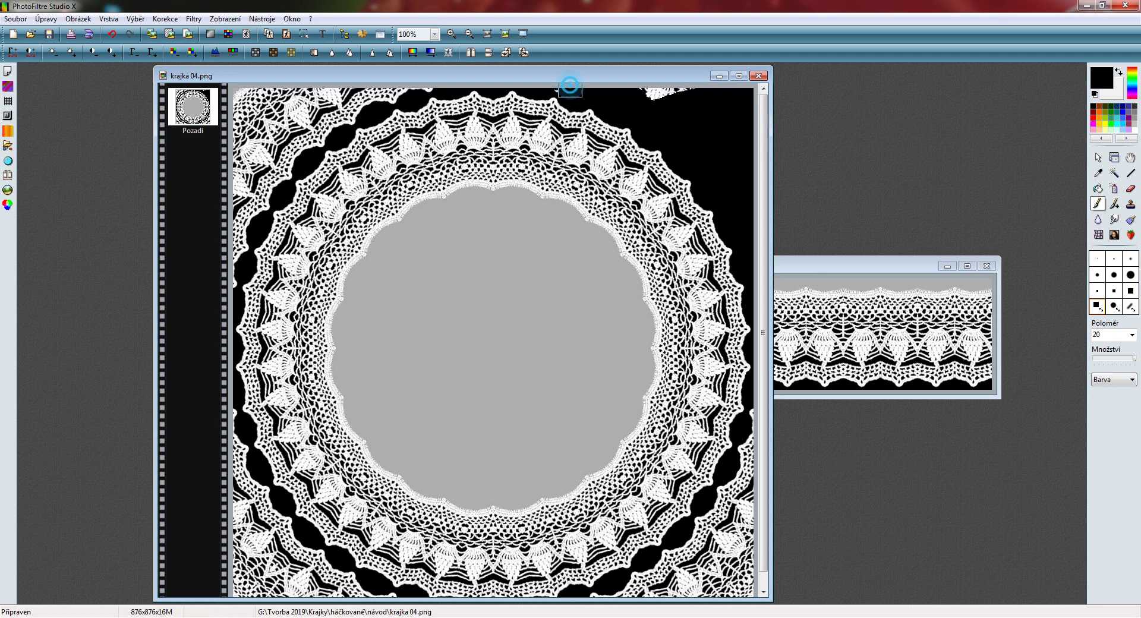
{"action": "left_click_drag", "start_coordinate": [642, 94], "coordinate": [695, 95]}
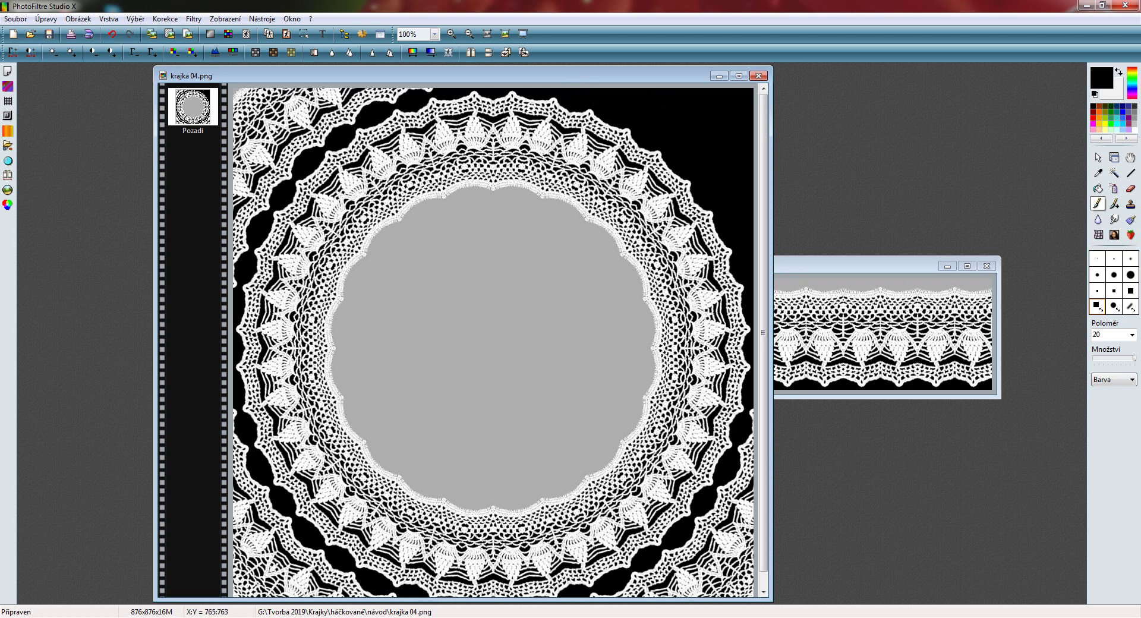
- Paint over the lace remnants outside the round doily in the image's lower-right corner with black
{"action": "left_click_drag", "start_coordinate": [705, 569], "coordinate": [743, 585]}
{"action": "left_click_drag", "start_coordinate": [750, 523], "coordinate": [751, 410]}
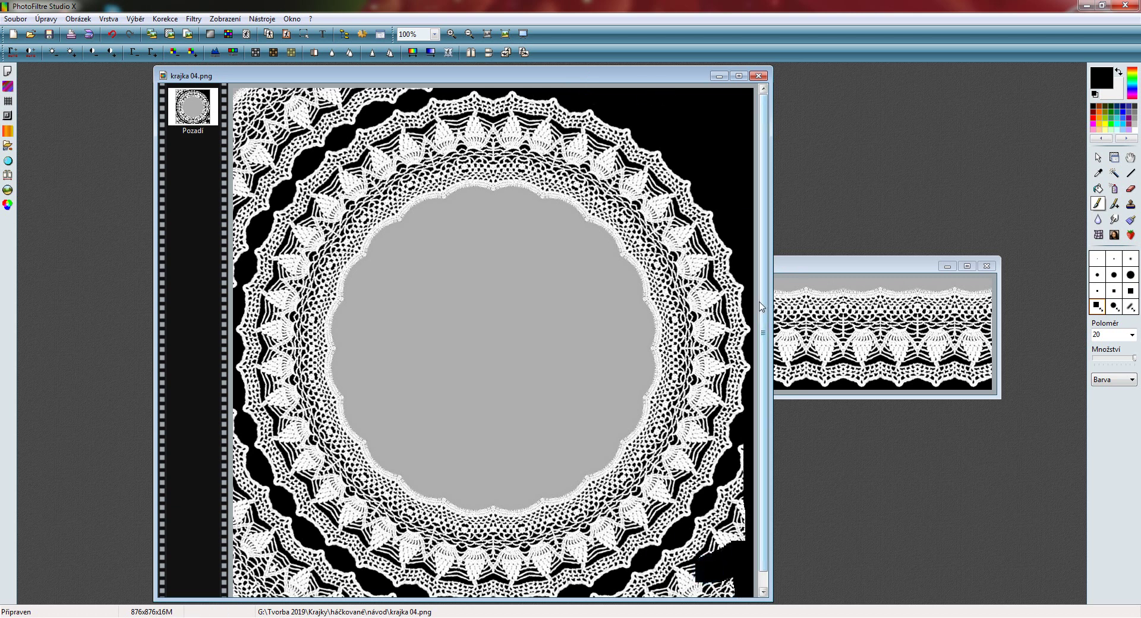
{"action": "left_click_drag", "start_coordinate": [761, 306], "coordinate": [761, 323]}
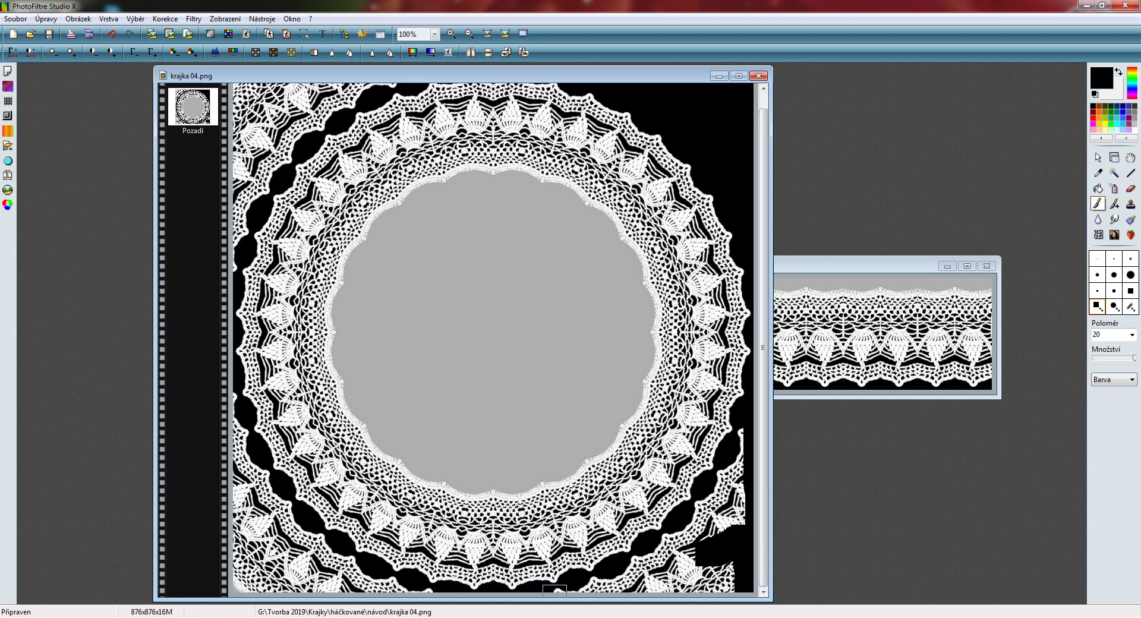
{"action": "mouse_move", "coordinate": [640, 582]}
{"action": "left_mouse_down"}
{"action": "mouse_move", "coordinate": [753, 584]}
{"action": "mouse_move", "coordinate": [664, 552]}
{"action": "mouse_move", "coordinate": [693, 536]}
{"action": "mouse_move", "coordinate": [673, 544]}
{"action": "mouse_move", "coordinate": [671, 566]}
{"action": "mouse_move", "coordinate": [745, 566]}
{"action": "left_mouse_up"}
{"action": "mouse_move", "coordinate": [695, 524]}
{"action": "left_mouse_down"}
{"action": "mouse_move", "coordinate": [739, 448]}
{"action": "mouse_move", "coordinate": [701, 576]}
{"action": "left_mouse_up"}
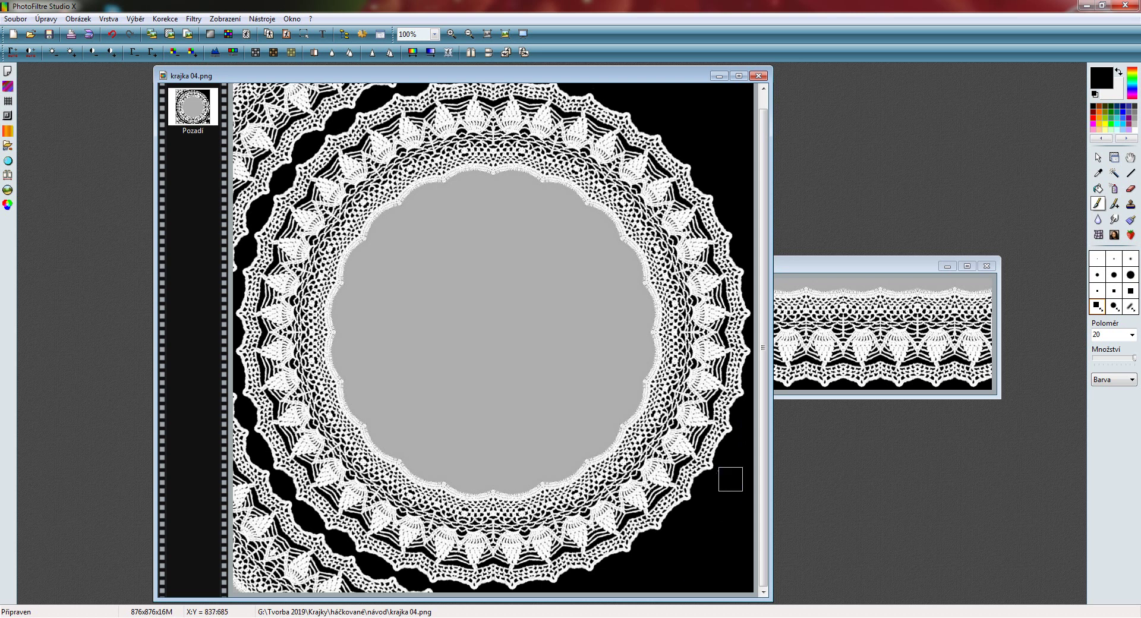
- Cover the remaining lace outside the round doily in both left corners of the image with black brush strokes
{"action": "mouse_move", "coordinate": [255, 572]}
{"action": "left_mouse_down"}
{"action": "mouse_move", "coordinate": [369, 593]}
{"action": "mouse_move", "coordinate": [335, 563]}
{"action": "mouse_move", "coordinate": [408, 590]}
{"action": "left_mouse_up"}
{"action": "mouse_move", "coordinate": [329, 582]}
{"action": "left_mouse_down"}
{"action": "mouse_move", "coordinate": [244, 565]}
{"action": "mouse_move", "coordinate": [256, 538]}
{"action": "mouse_move", "coordinate": [241, 493]}
{"action": "left_mouse_up"}
{"action": "mouse_move", "coordinate": [262, 530]}
{"action": "left_mouse_down"}
{"action": "mouse_move", "coordinate": [321, 555]}
{"action": "mouse_move", "coordinate": [256, 484]}
{"action": "mouse_move", "coordinate": [229, 402]}
{"action": "mouse_move", "coordinate": [259, 512]}
{"action": "left_mouse_up"}
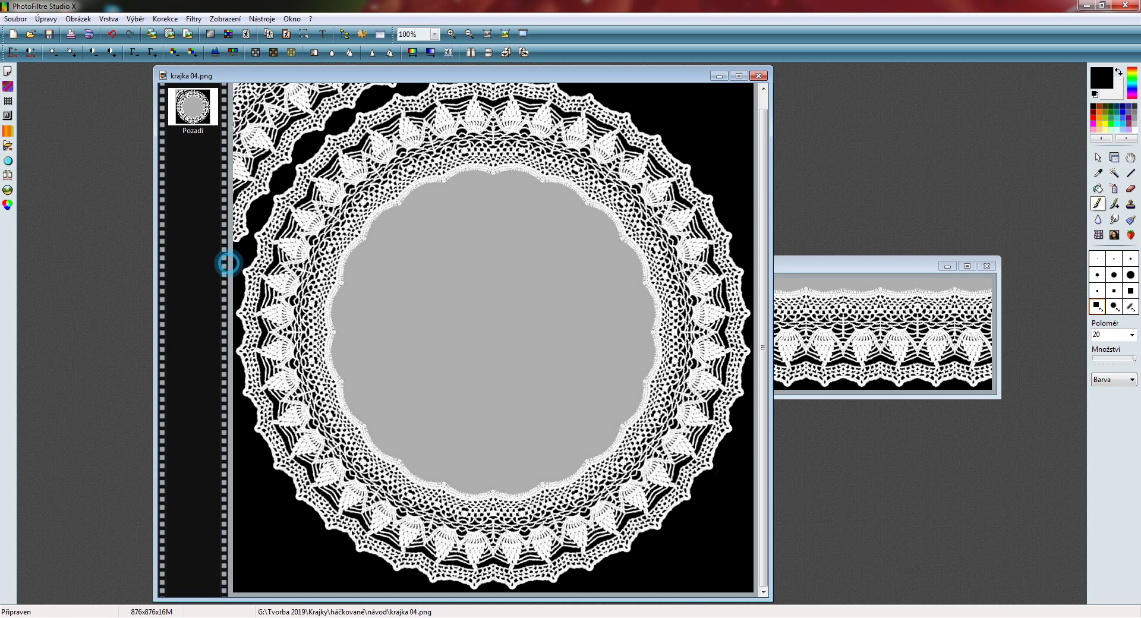
{"action": "mouse_move", "coordinate": [248, 185]}
{"action": "left_mouse_down"}
{"action": "mouse_move", "coordinate": [241, 90]}
{"action": "mouse_move", "coordinate": [377, 88]}
{"action": "mouse_move", "coordinate": [312, 123]}
{"action": "mouse_move", "coordinate": [259, 187]}
{"action": "mouse_move", "coordinate": [273, 134]}
{"action": "mouse_move", "coordinate": [310, 89]}
{"action": "left_mouse_up"}
{"action": "left_click_drag", "start_coordinate": [279, 139], "coordinate": [235, 97]}
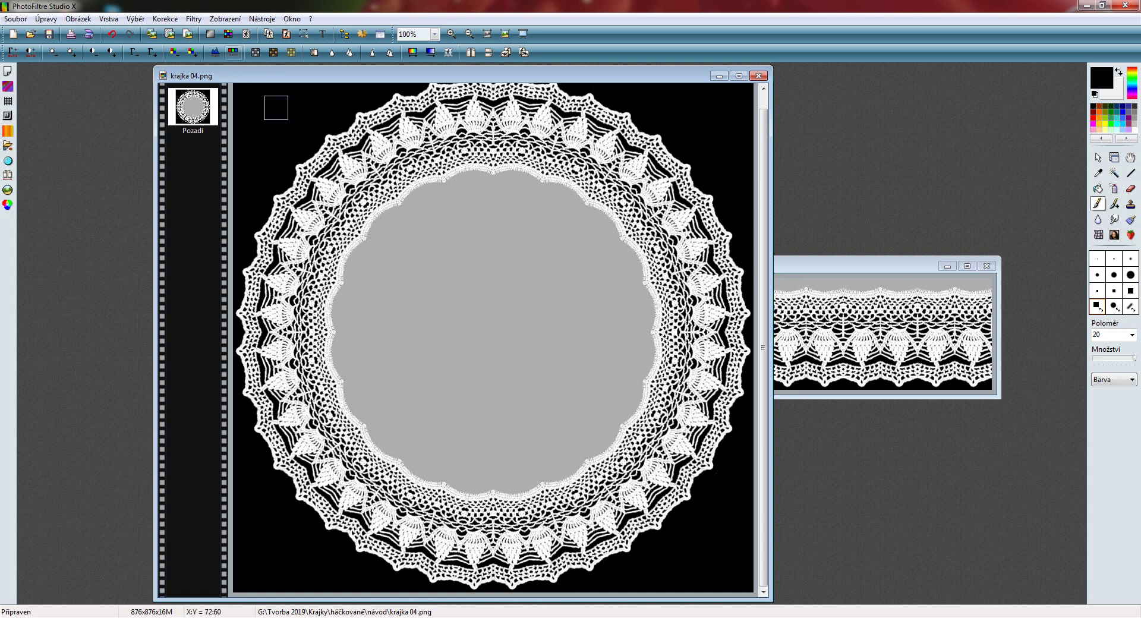
- Save the round doily on black as krajka 05 in JPEG format with standard compression at 90
{"action": "scroll", "coordinate": [596, 232], "scroll_direction": "down", "scroll_amount": 1}
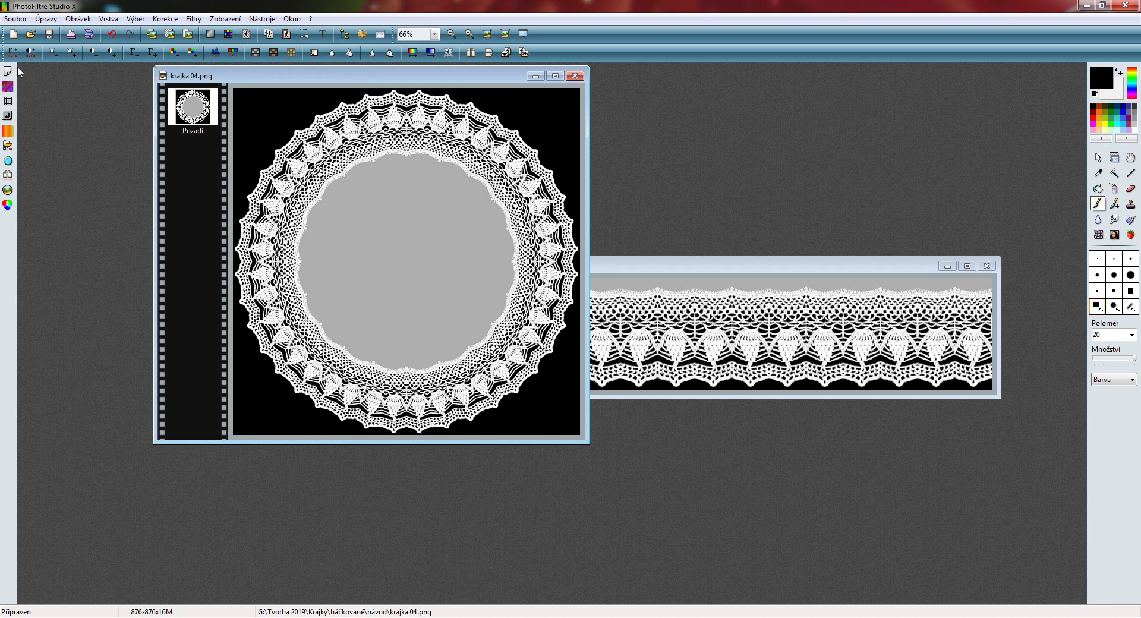
{"action": "left_click", "coordinate": [15, 18]}
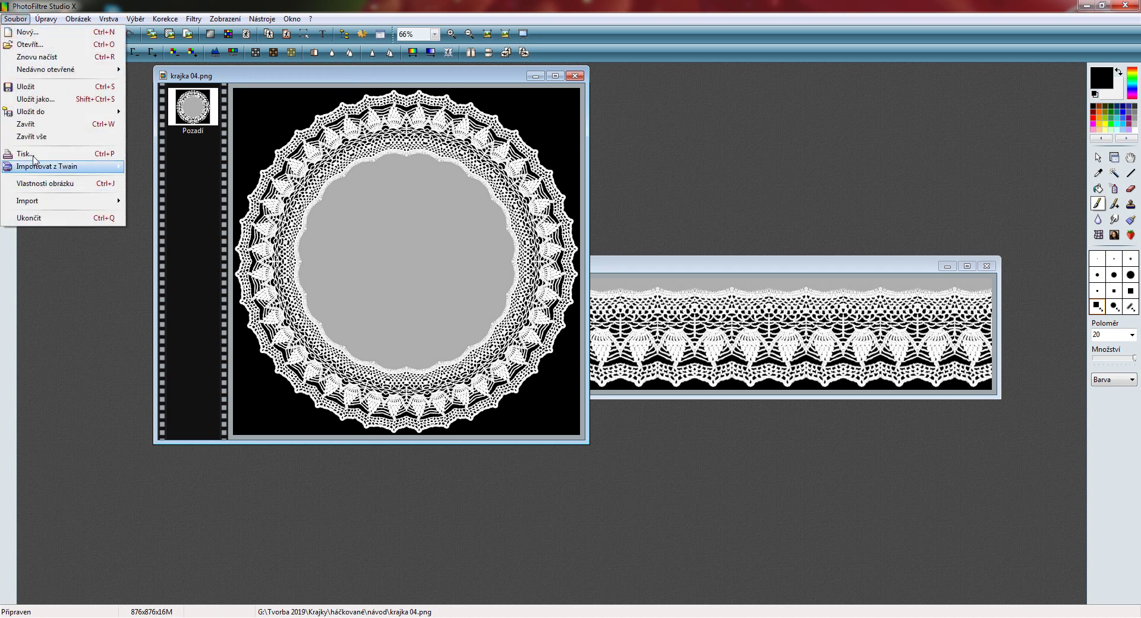
{"action": "left_click", "coordinate": [40, 110]}
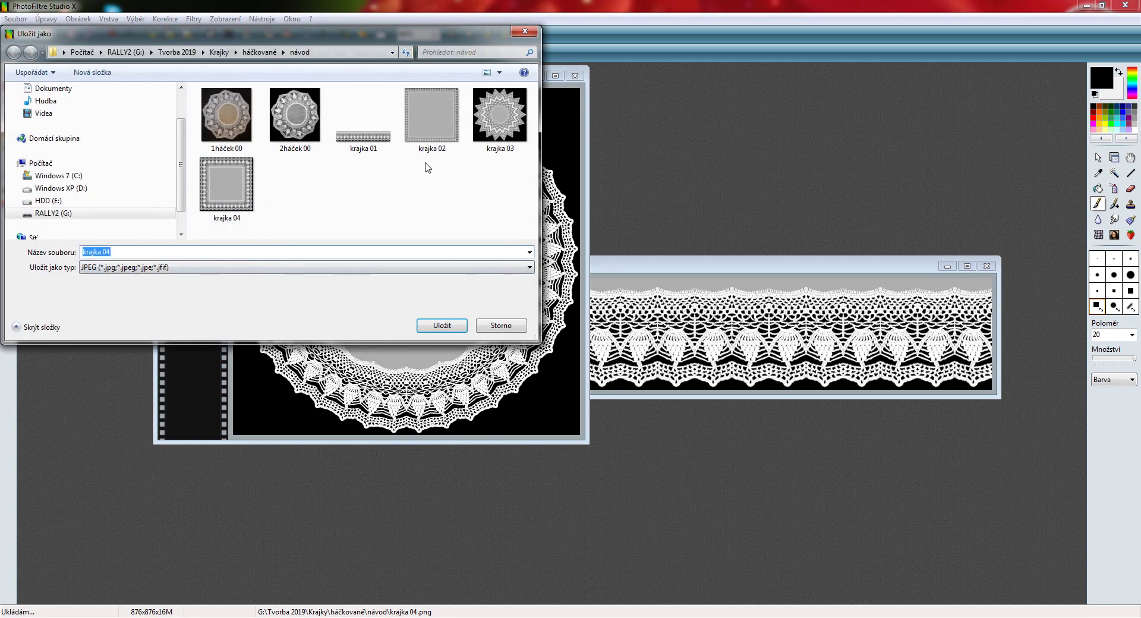
{"action": "left_click", "coordinate": [127, 253]}
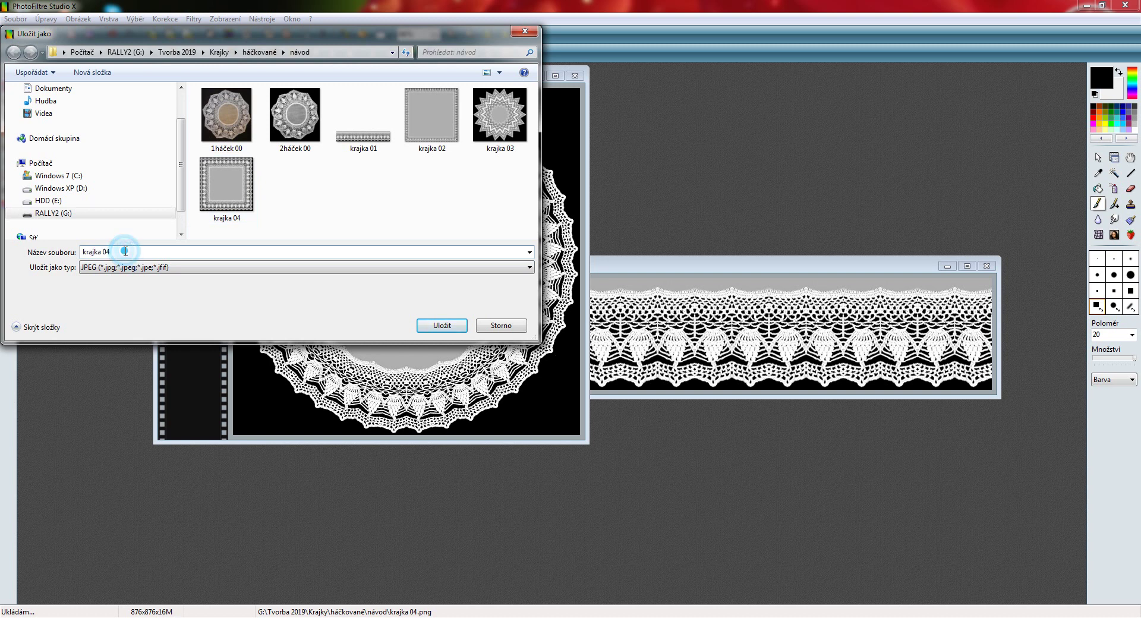
{"action": "key", "text": "BackSpace"}
{"action": "type", "text": "5"}
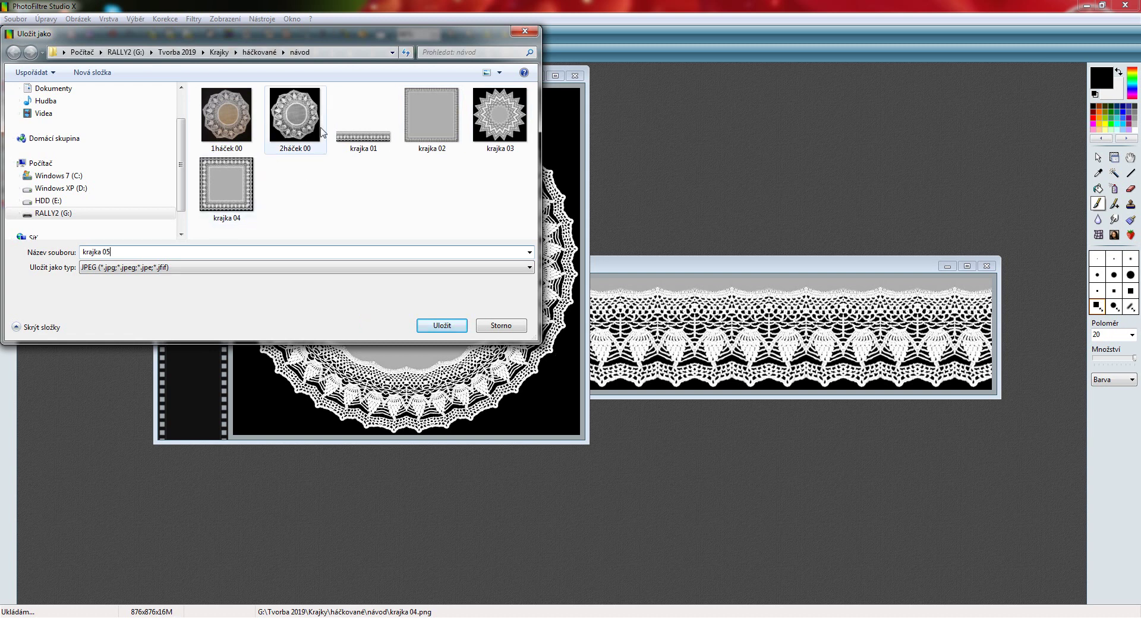
{"action": "left_click", "coordinate": [446, 327]}
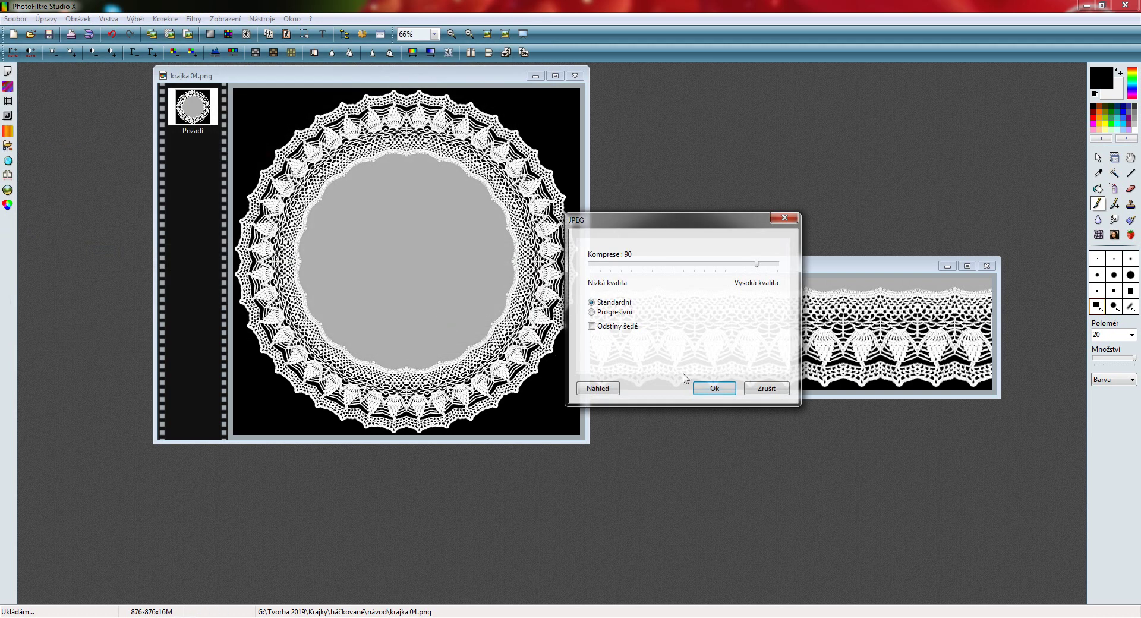
{"action": "left_click", "coordinate": [716, 387]}
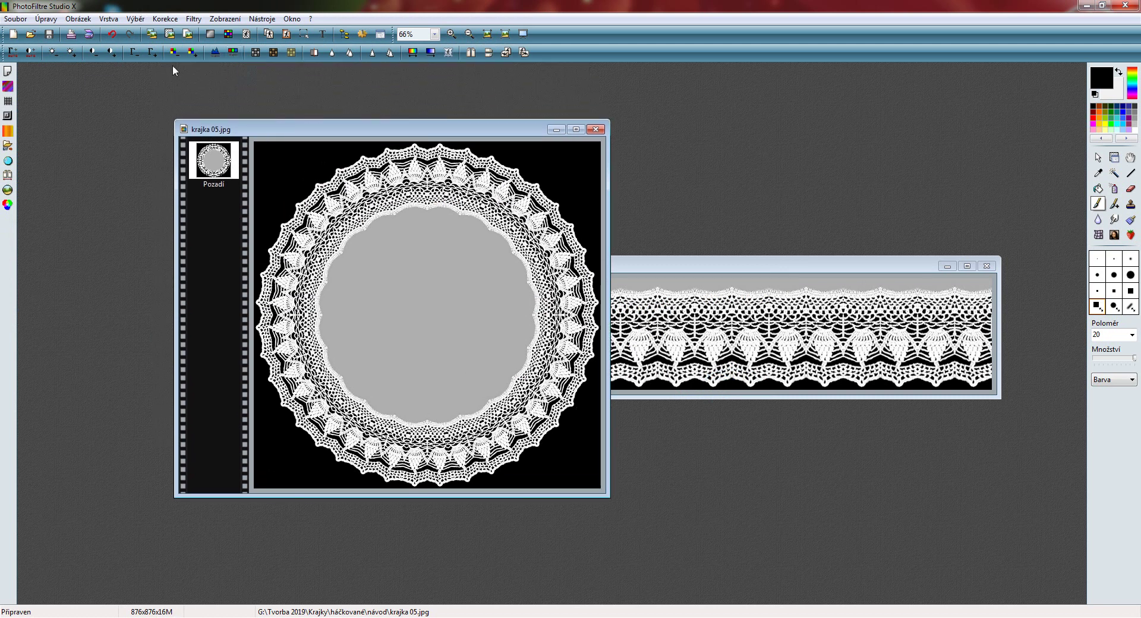
- Insert a new transparent background beneath the doily and select the doily layer Vrstva 1
{"action": "left_click", "coordinate": [109, 22]}
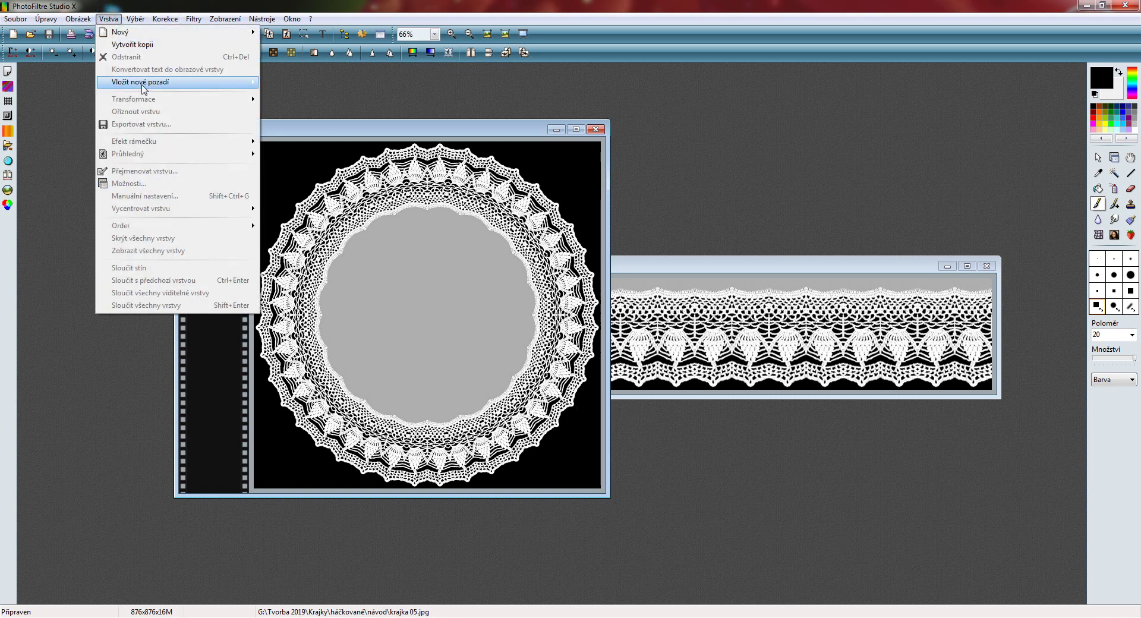
{"action": "mouse_move", "coordinate": [143, 88]}
{"action": "left_click", "coordinate": [332, 95]}
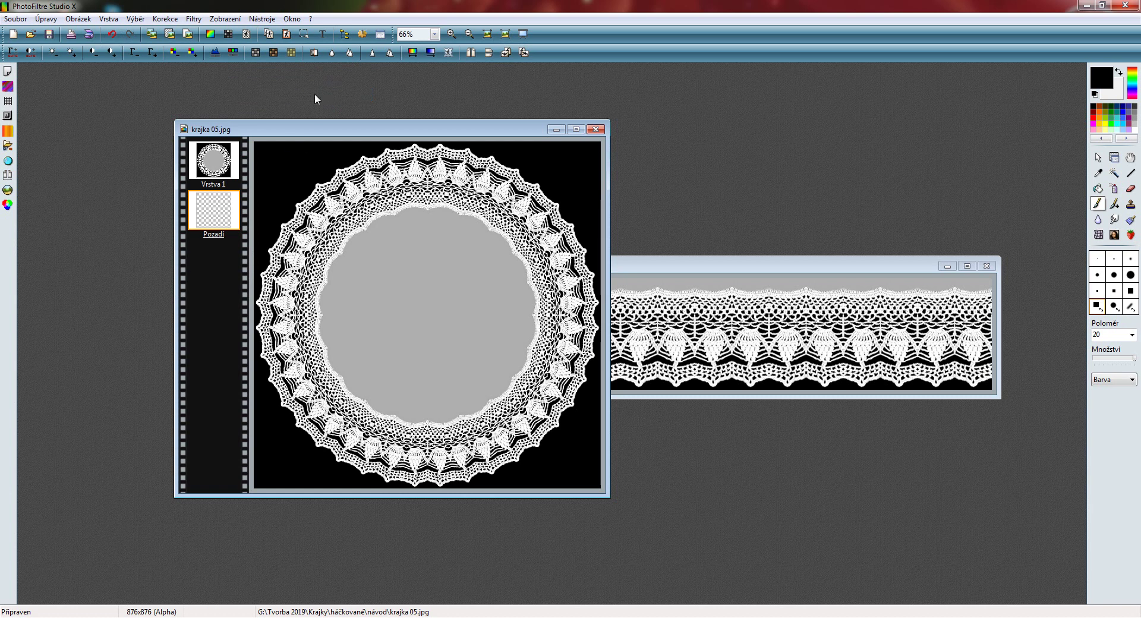
{"action": "left_click", "coordinate": [213, 167]}
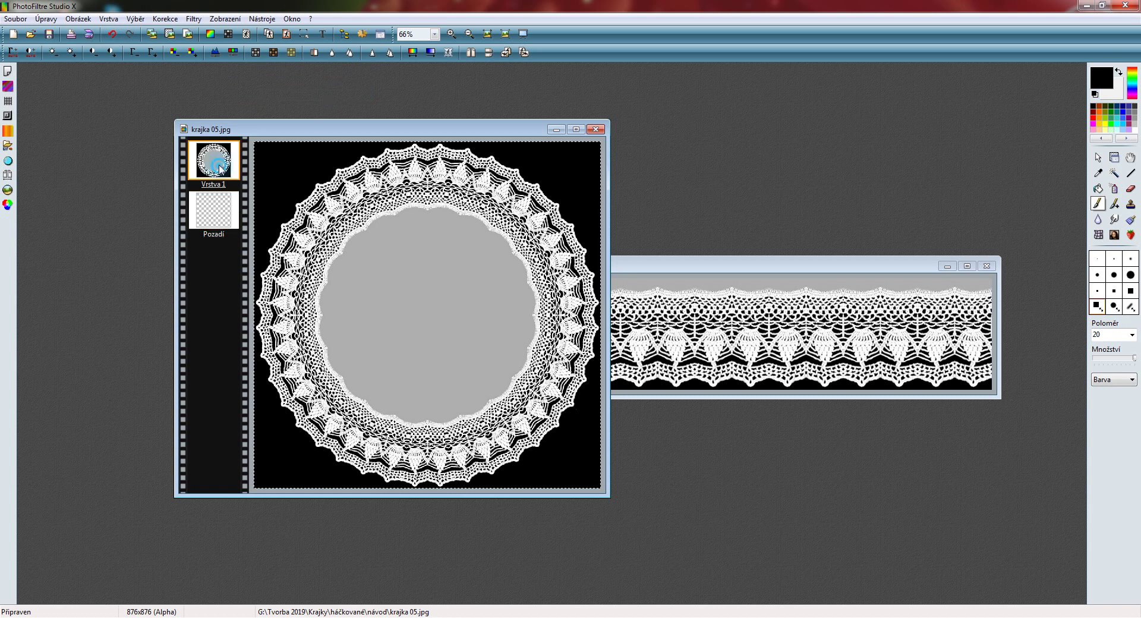
- Apply PhotoMasque to the doily layer in transparent mode at 100 opacity, using krajka 05 from the návod folder as the mask
{"action": "left_click", "coordinate": [193, 19]}
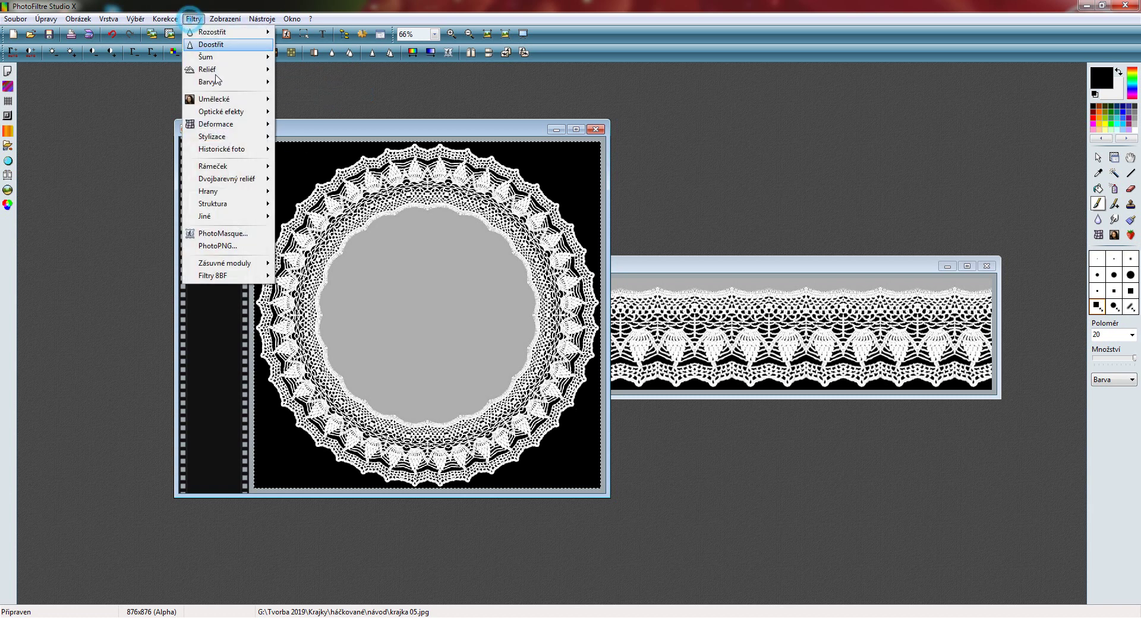
{"action": "left_click", "coordinate": [227, 234]}
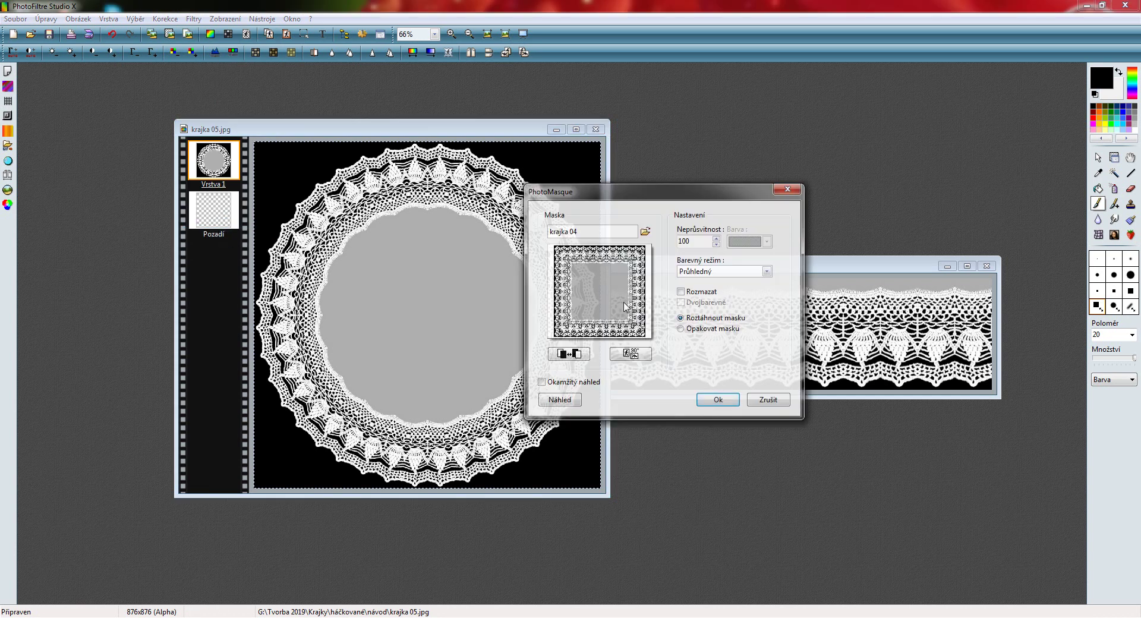
{"action": "left_click", "coordinate": [605, 324]}
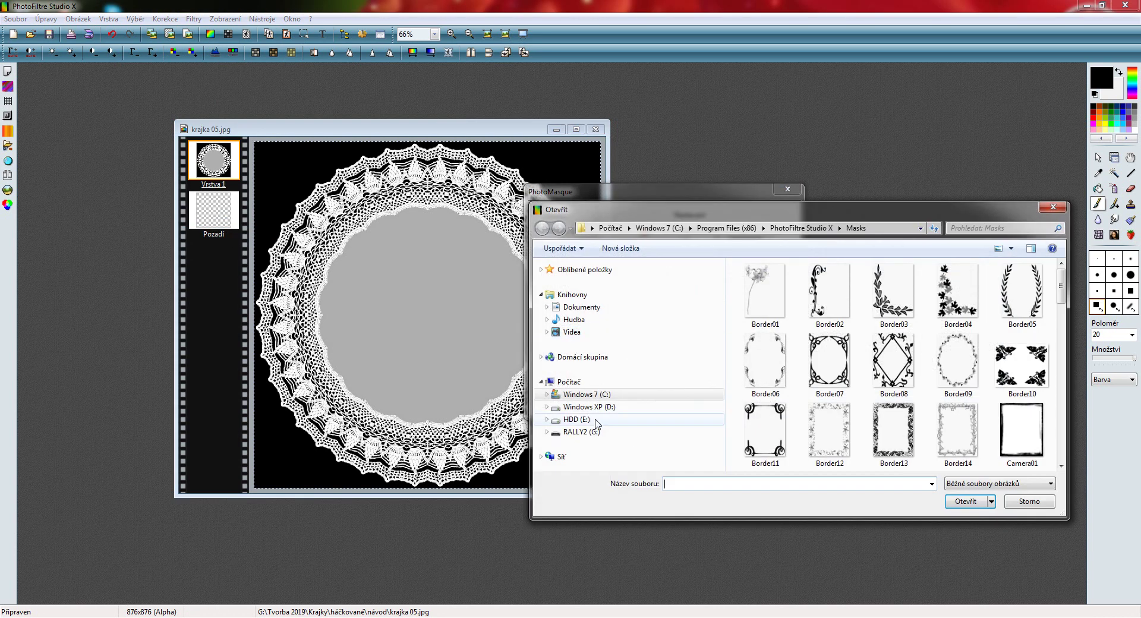
{"action": "left_click", "coordinate": [575, 432]}
{"action": "double_click", "coordinate": [763, 357]}
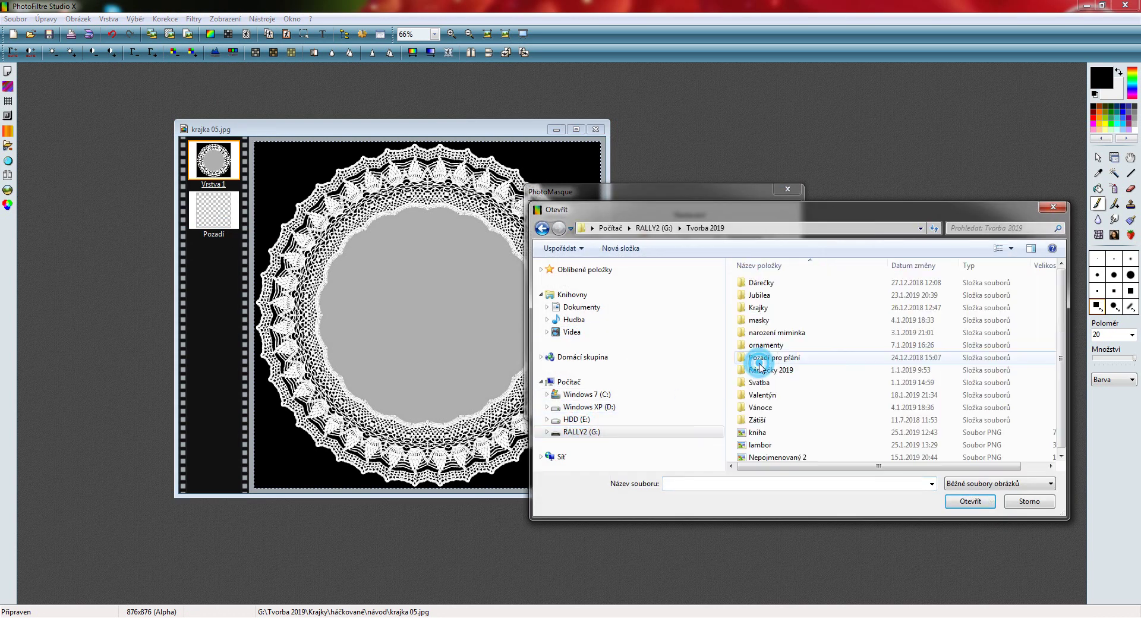
{"action": "double_click", "coordinate": [760, 301]}
{"action": "double_click", "coordinate": [771, 308]}
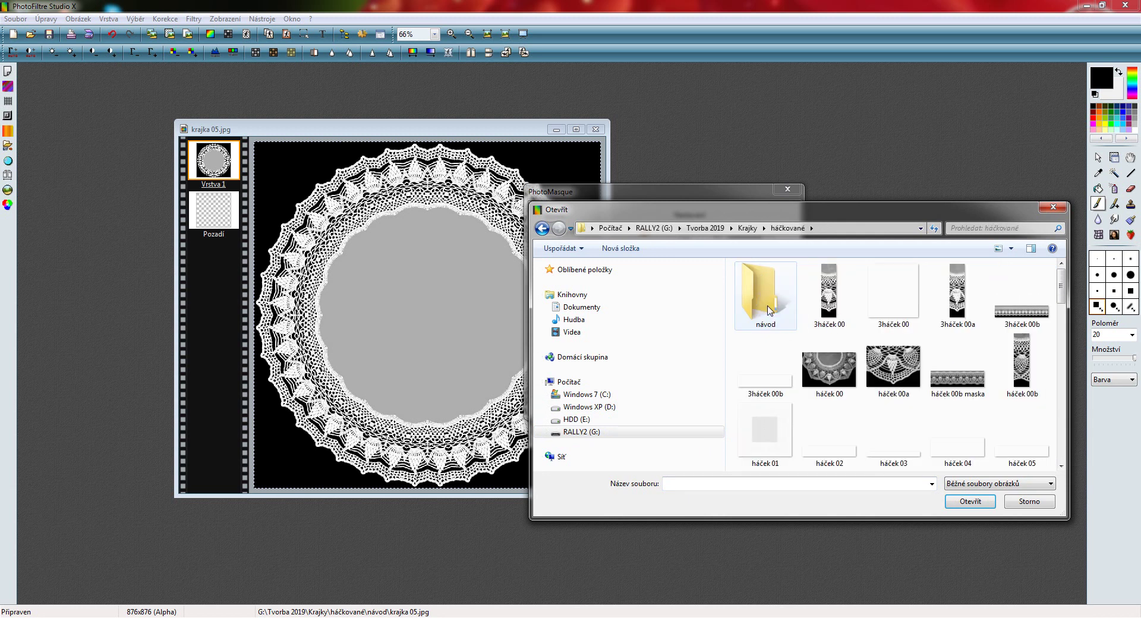
{"action": "double_click", "coordinate": [766, 307]}
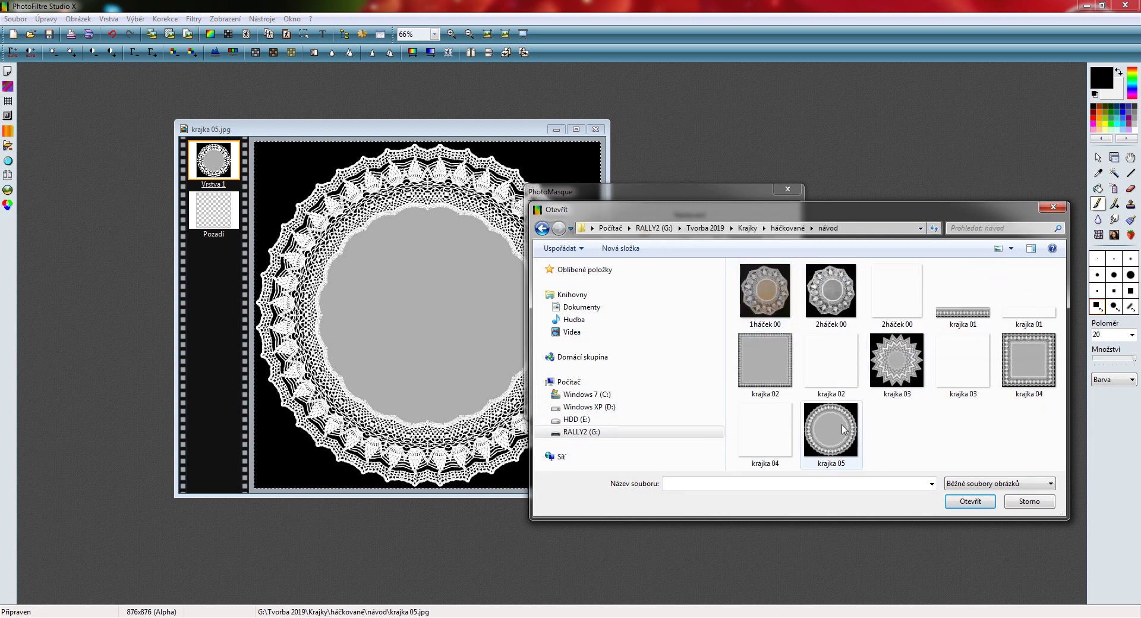
{"action": "left_click", "coordinate": [838, 426]}
{"action": "left_click", "coordinate": [975, 502]}
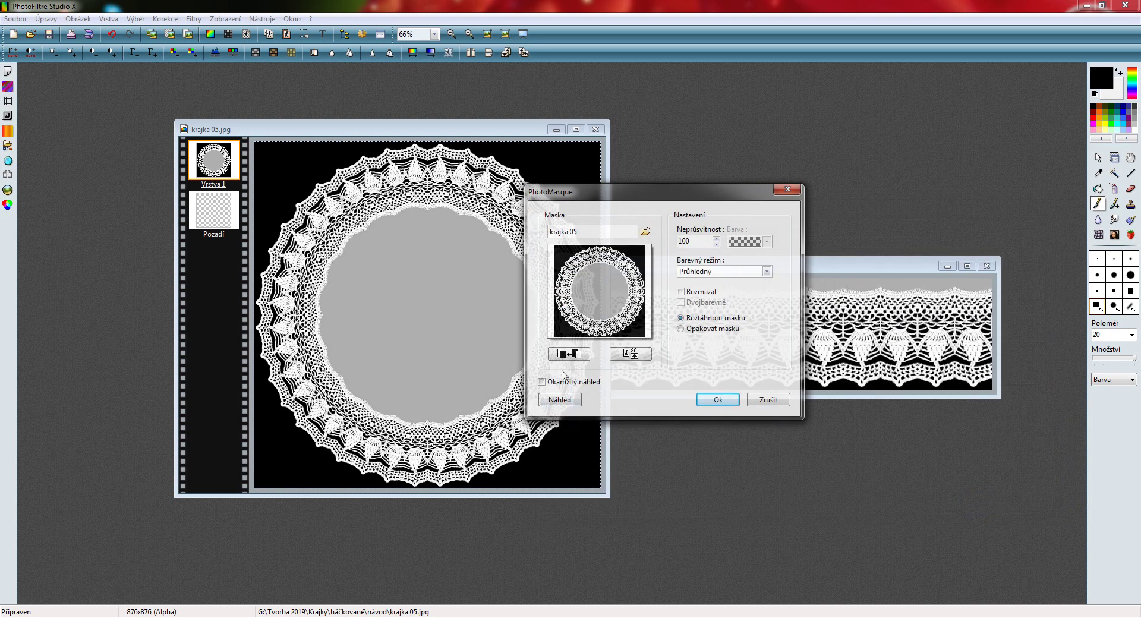
{"action": "left_click", "coordinate": [717, 400]}
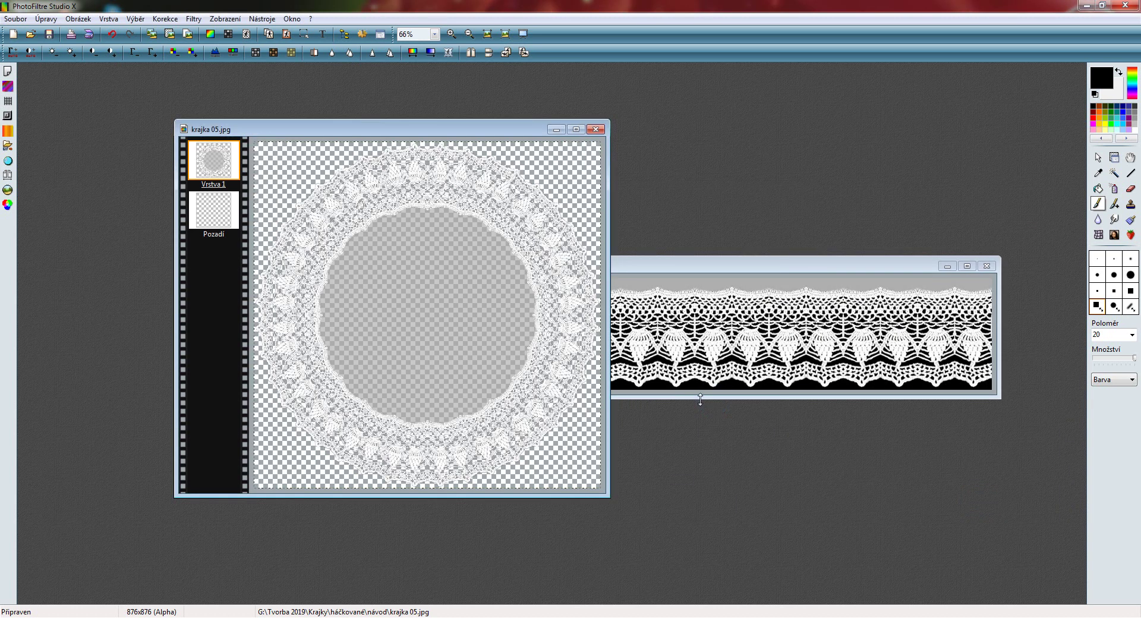
- Start a two-color Gradient on the doily layer and set its first color to blue 0728CF
{"action": "left_click", "coordinate": [10, 131]}
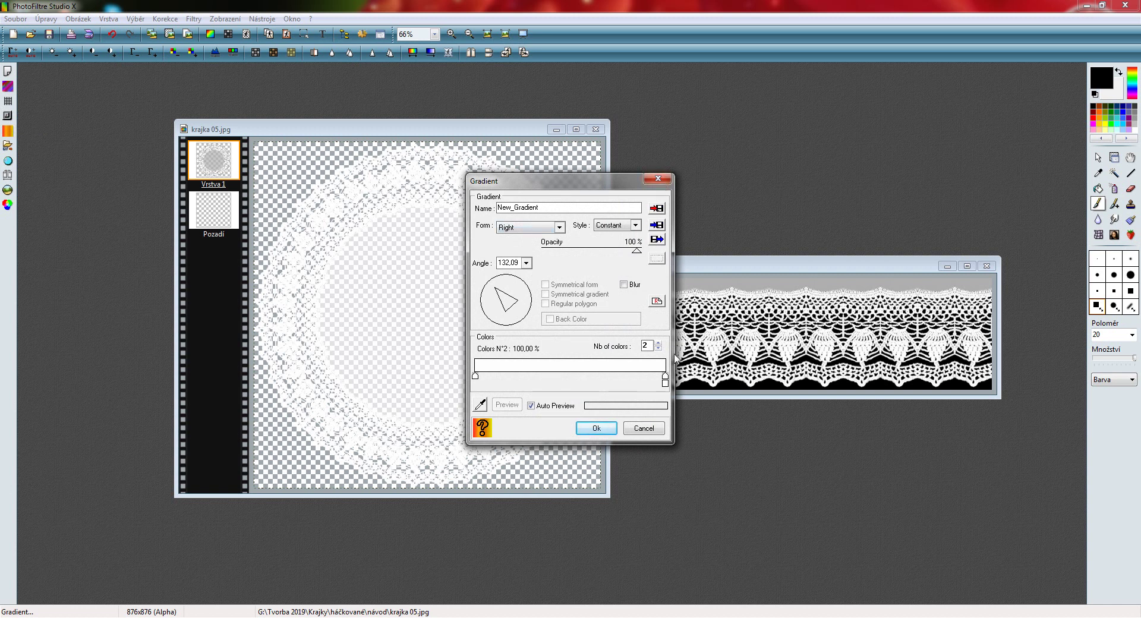
{"action": "left_click", "coordinate": [476, 377]}
{"action": "double_click", "coordinate": [475, 376]}
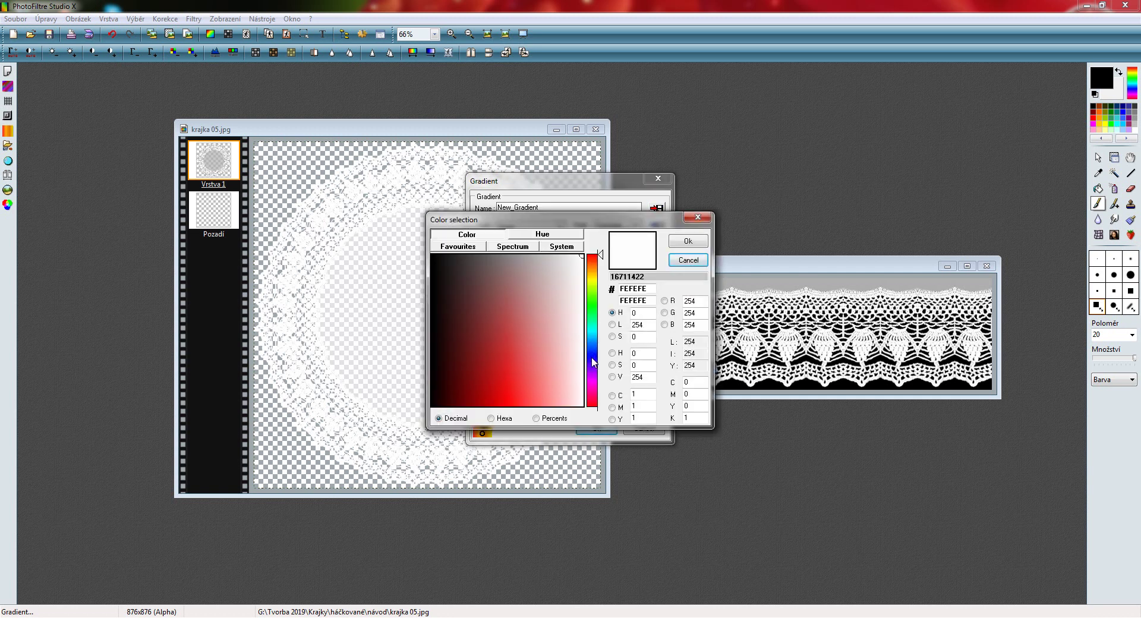
{"action": "left_click_drag", "start_coordinate": [601, 255], "coordinate": [600, 354]}
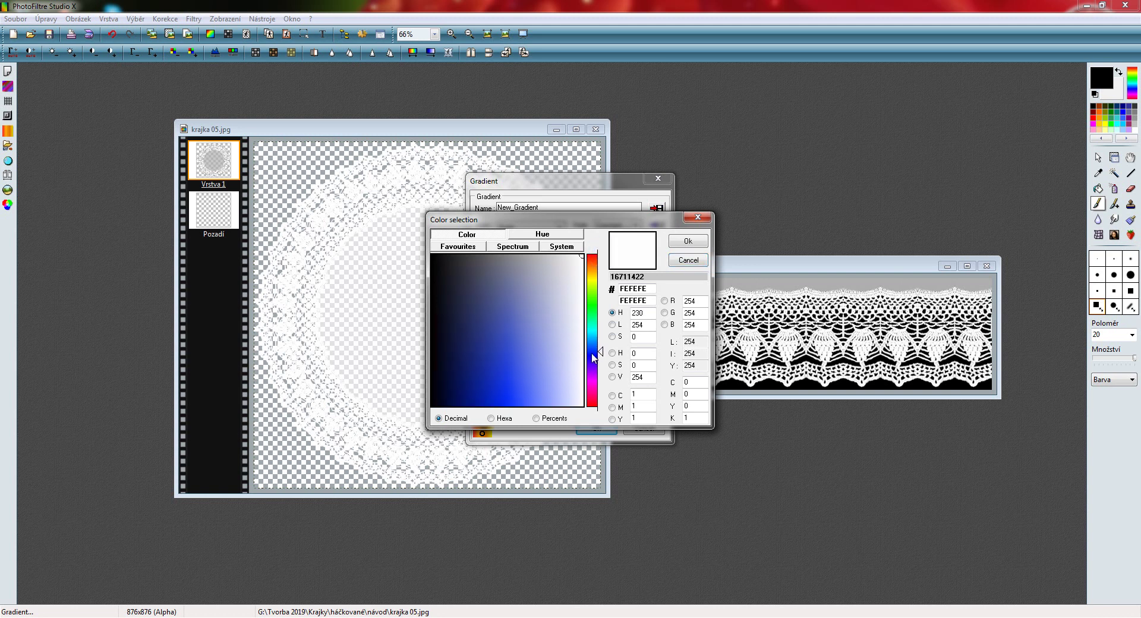
{"action": "left_click", "coordinate": [495, 396]}
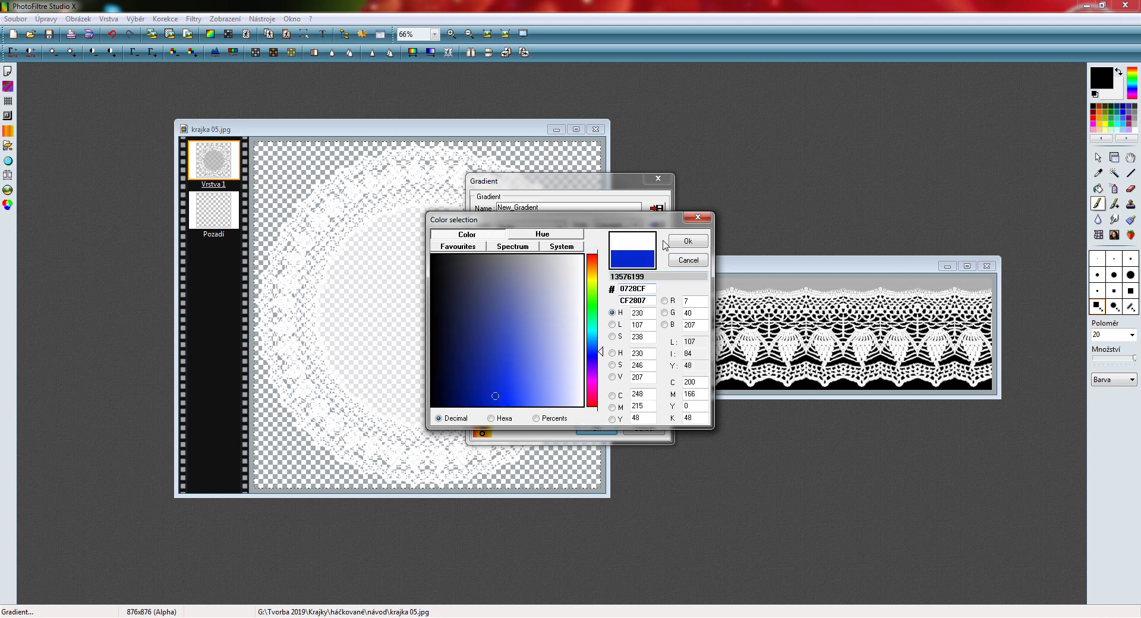
{"action": "left_click", "coordinate": [687, 242]}
- Set the gradient's second color to blue 1111F3 and apply the gradient to the doily
{"action": "left_click", "coordinate": [665, 383]}
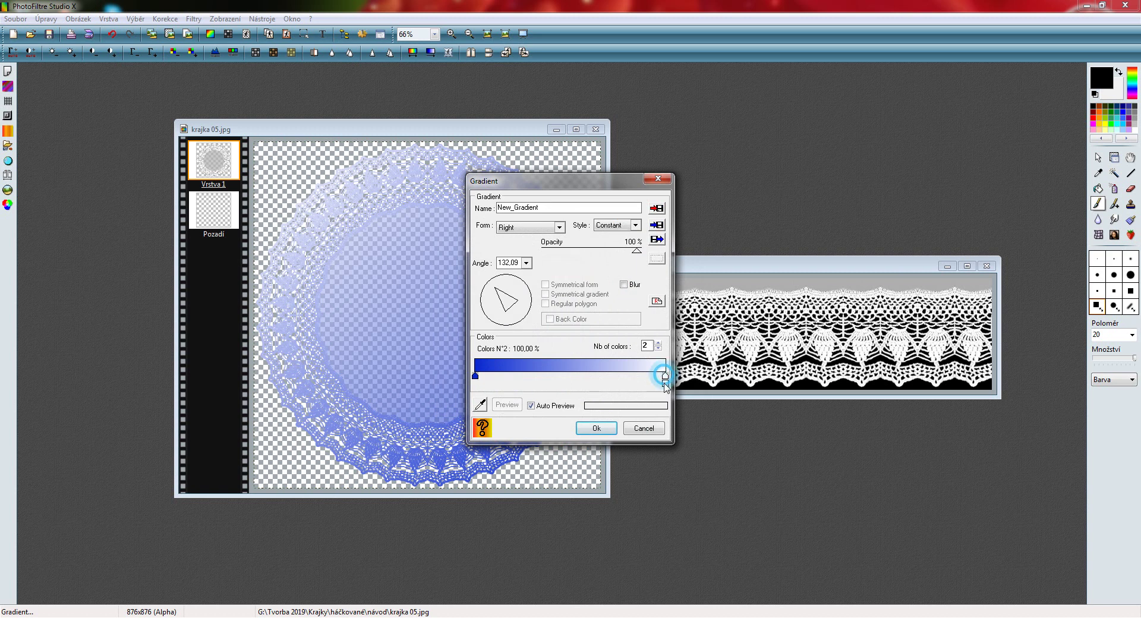
{"action": "double_click", "coordinate": [665, 383]}
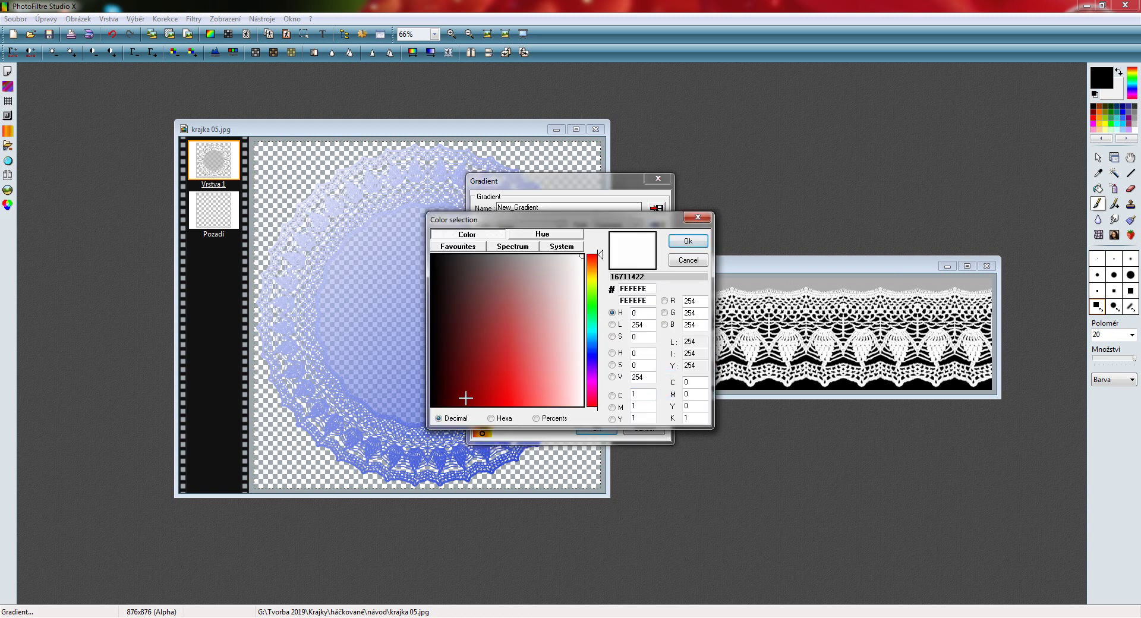
{"action": "left_click_drag", "start_coordinate": [601, 256], "coordinate": [600, 355]}
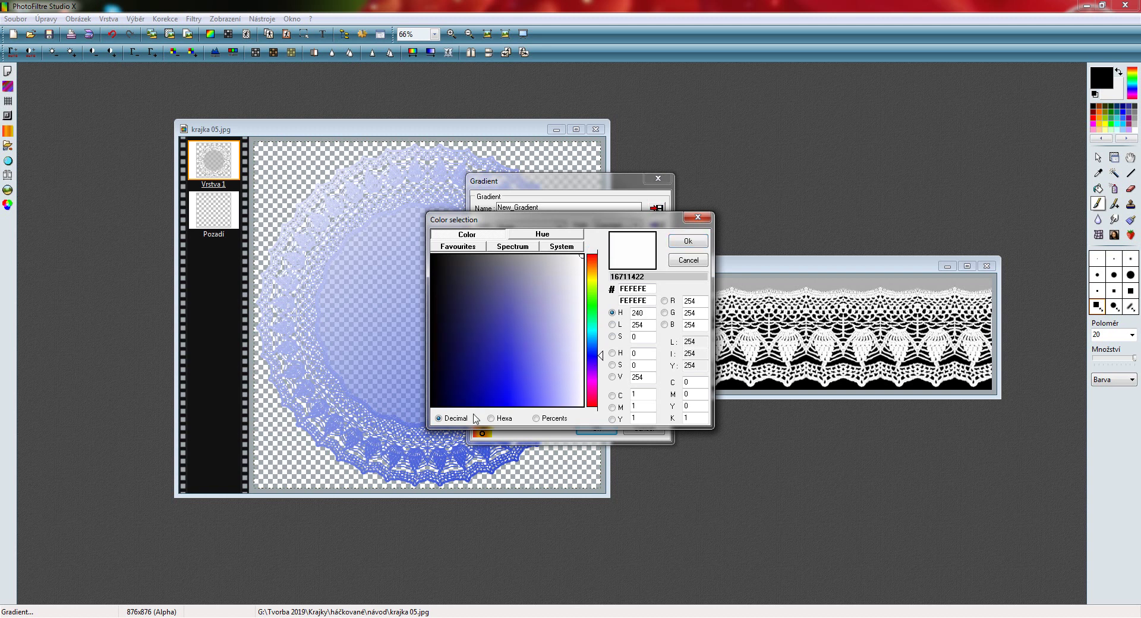
{"action": "left_click", "coordinate": [509, 391]}
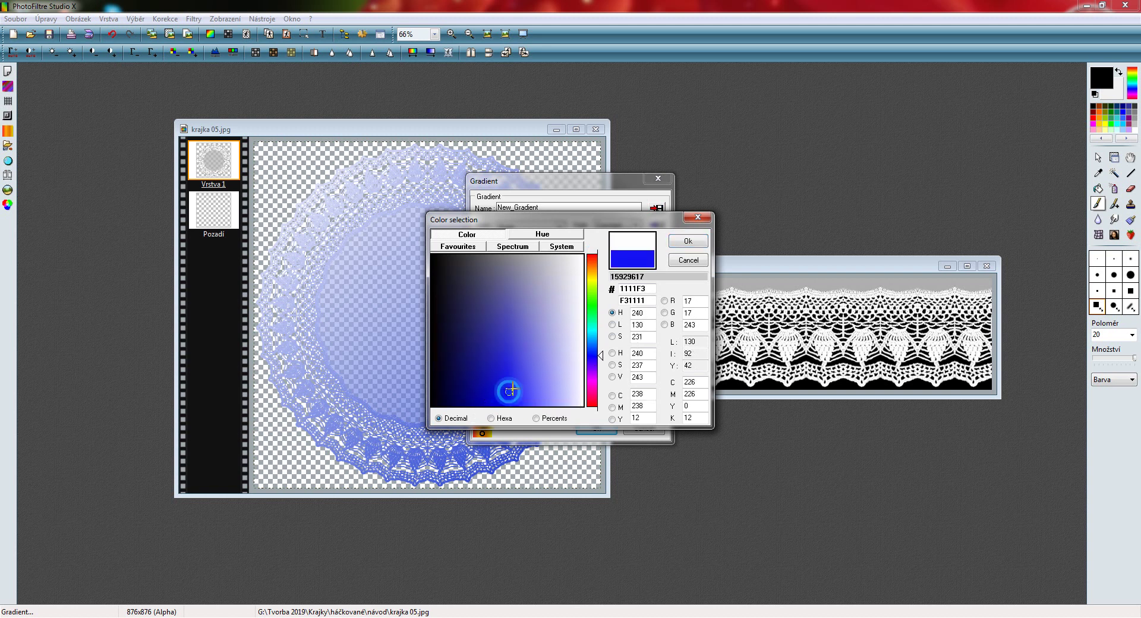
{"action": "left_click", "coordinate": [687, 245]}
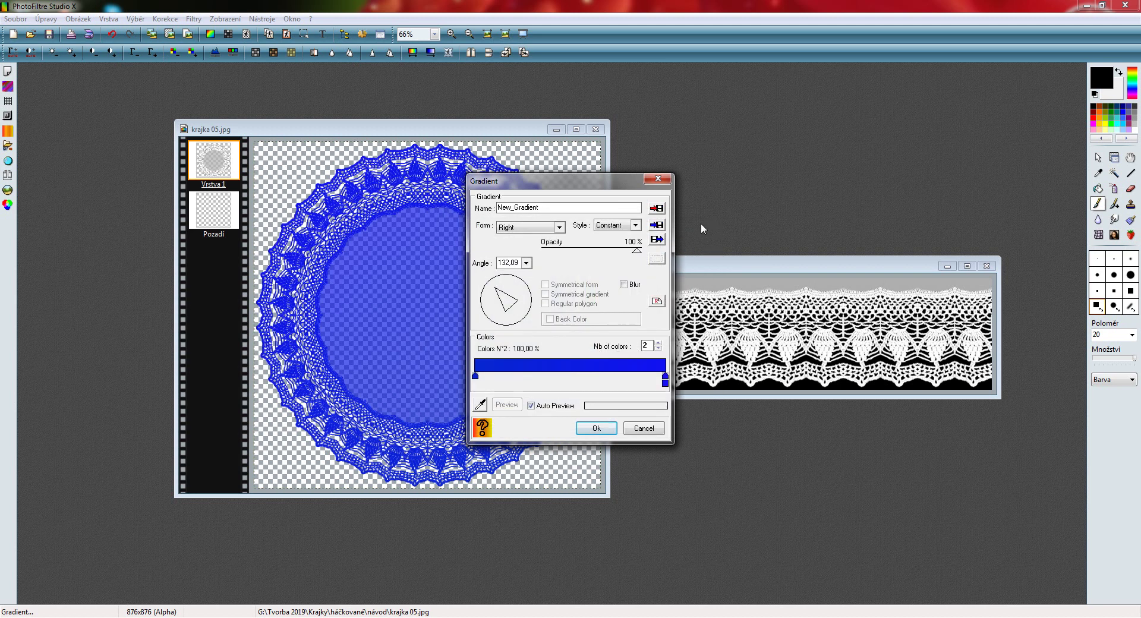
{"action": "left_click", "coordinate": [596, 428]}
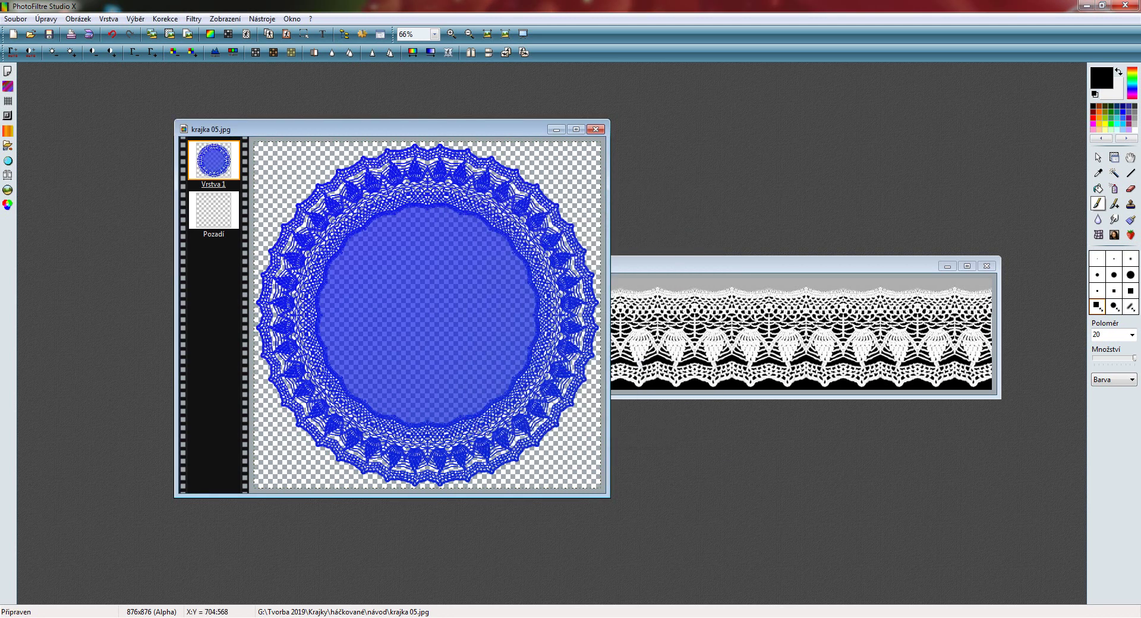